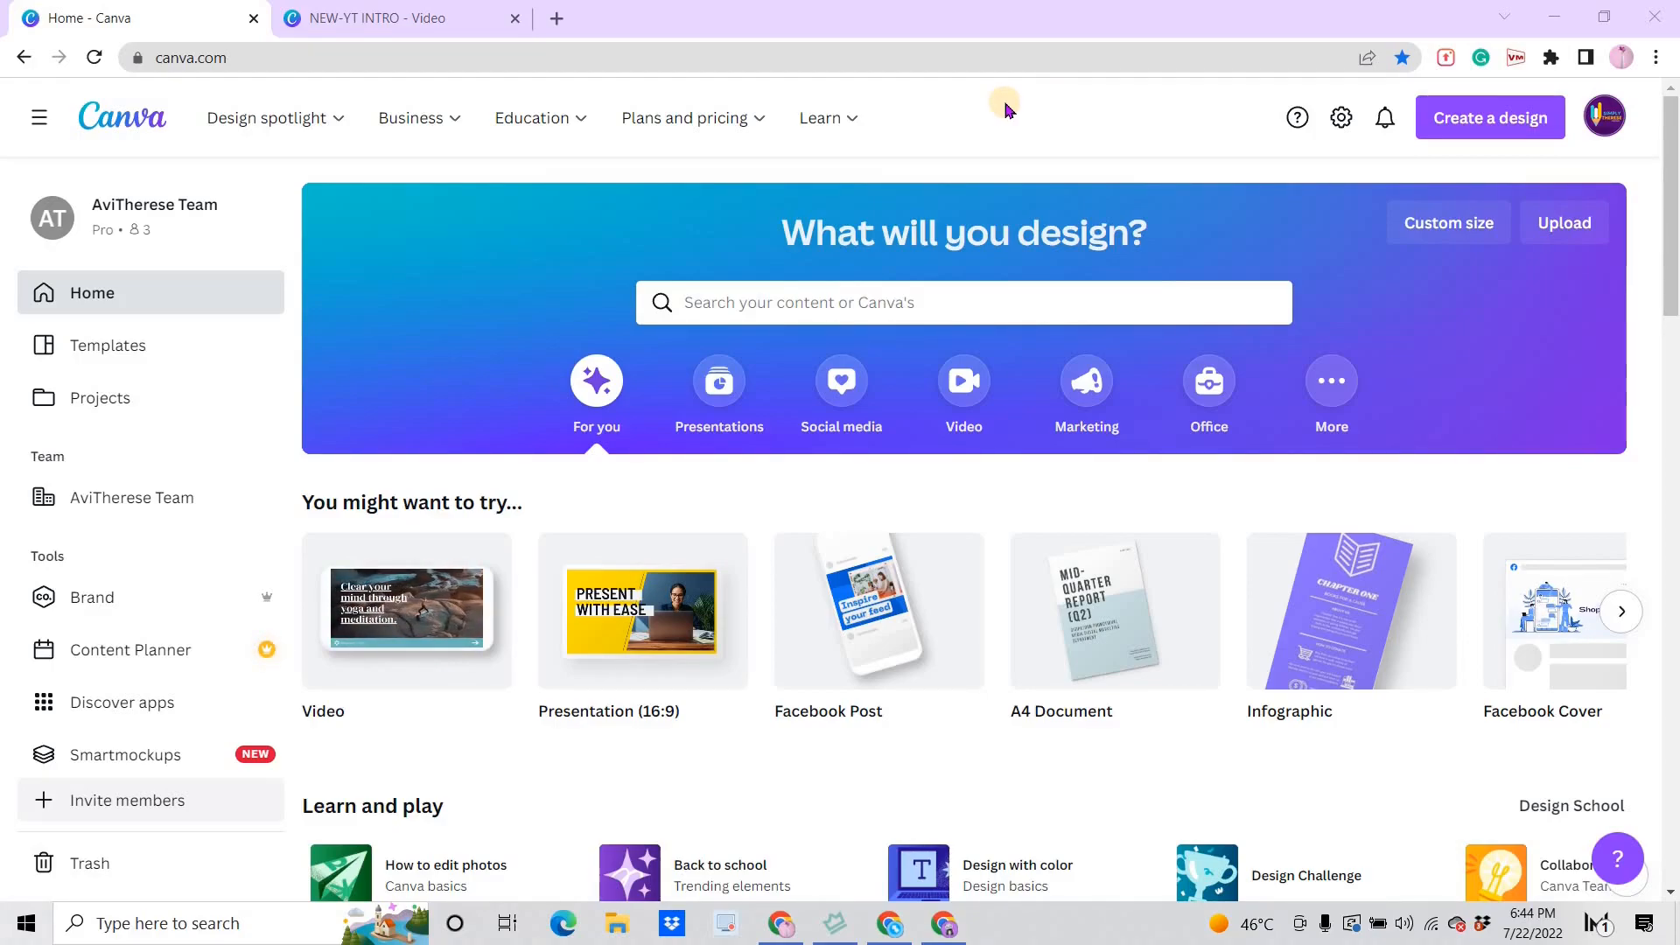
Search the templates for "youtube outro"
left_click(720, 310)
type("you")
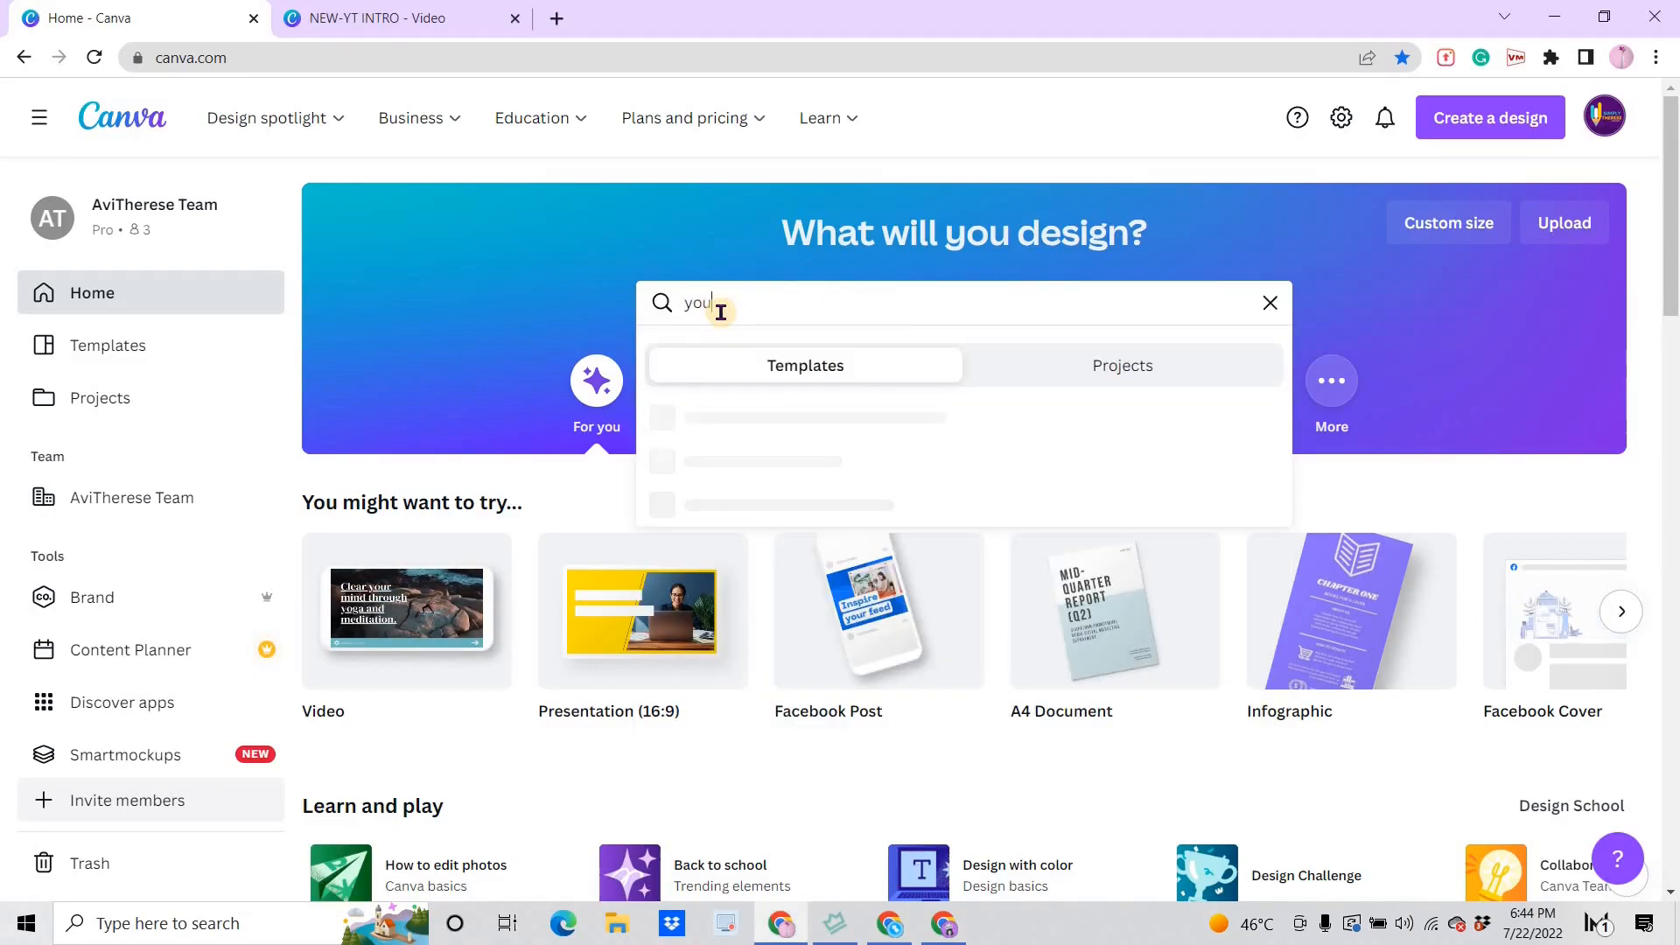
type("tube outro")
key("Return")
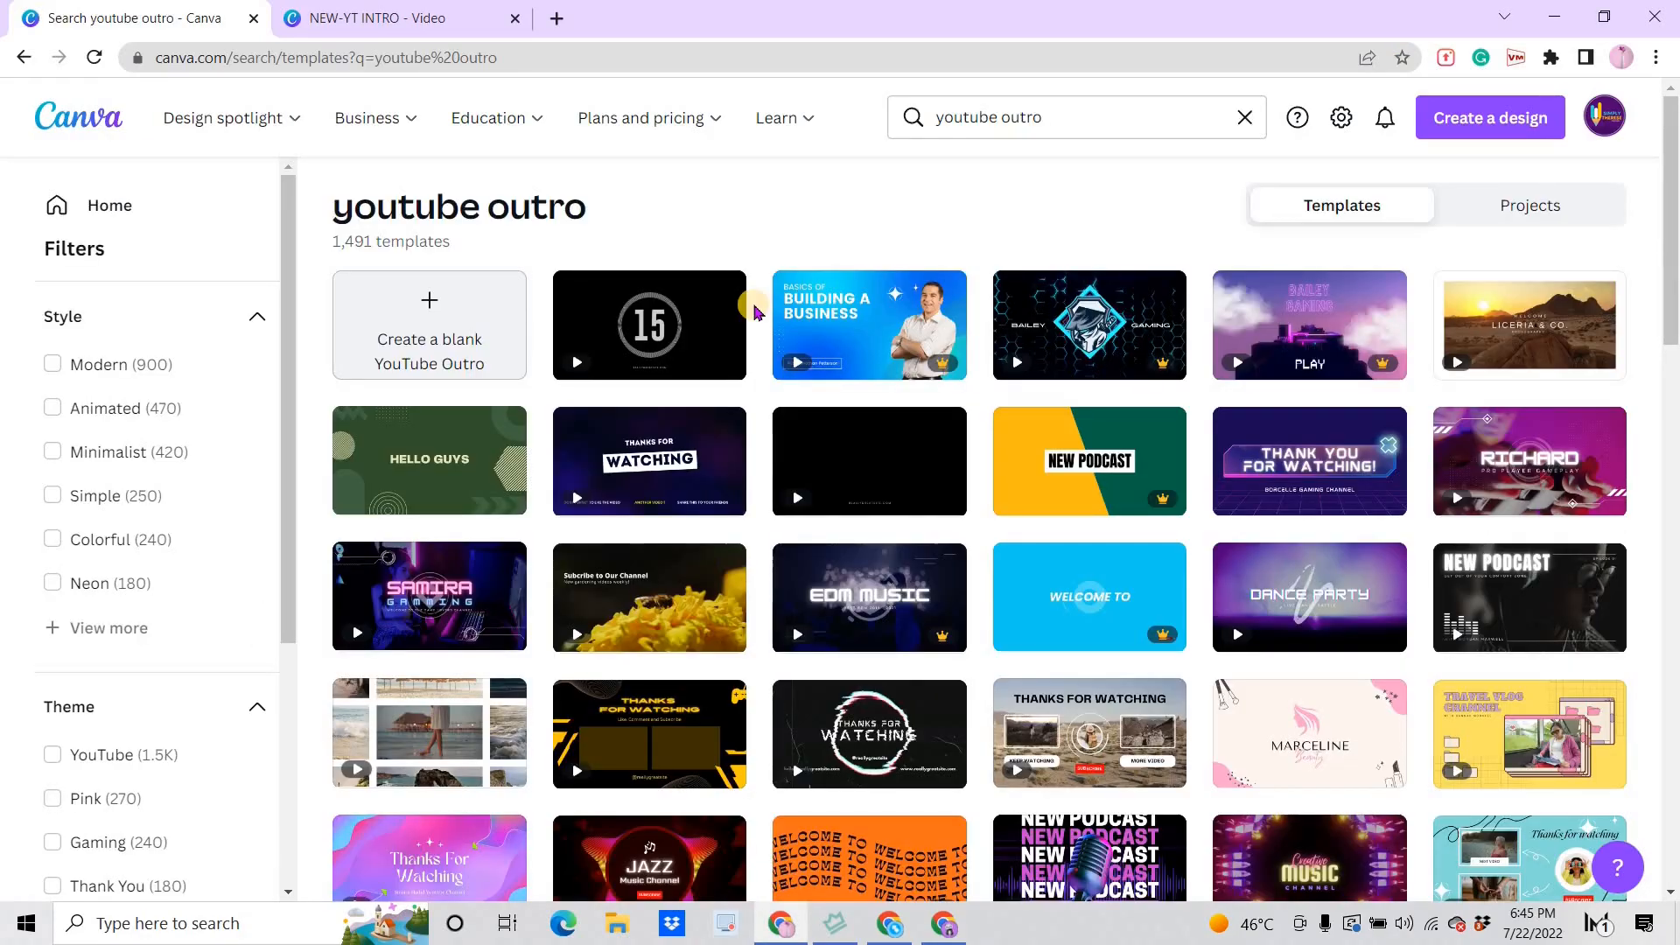
Browse the YouTube outro templates, create a blank YouTube Outro design, and name it YOUTUBE OUTRO
scroll(754, 312, "down", 8)
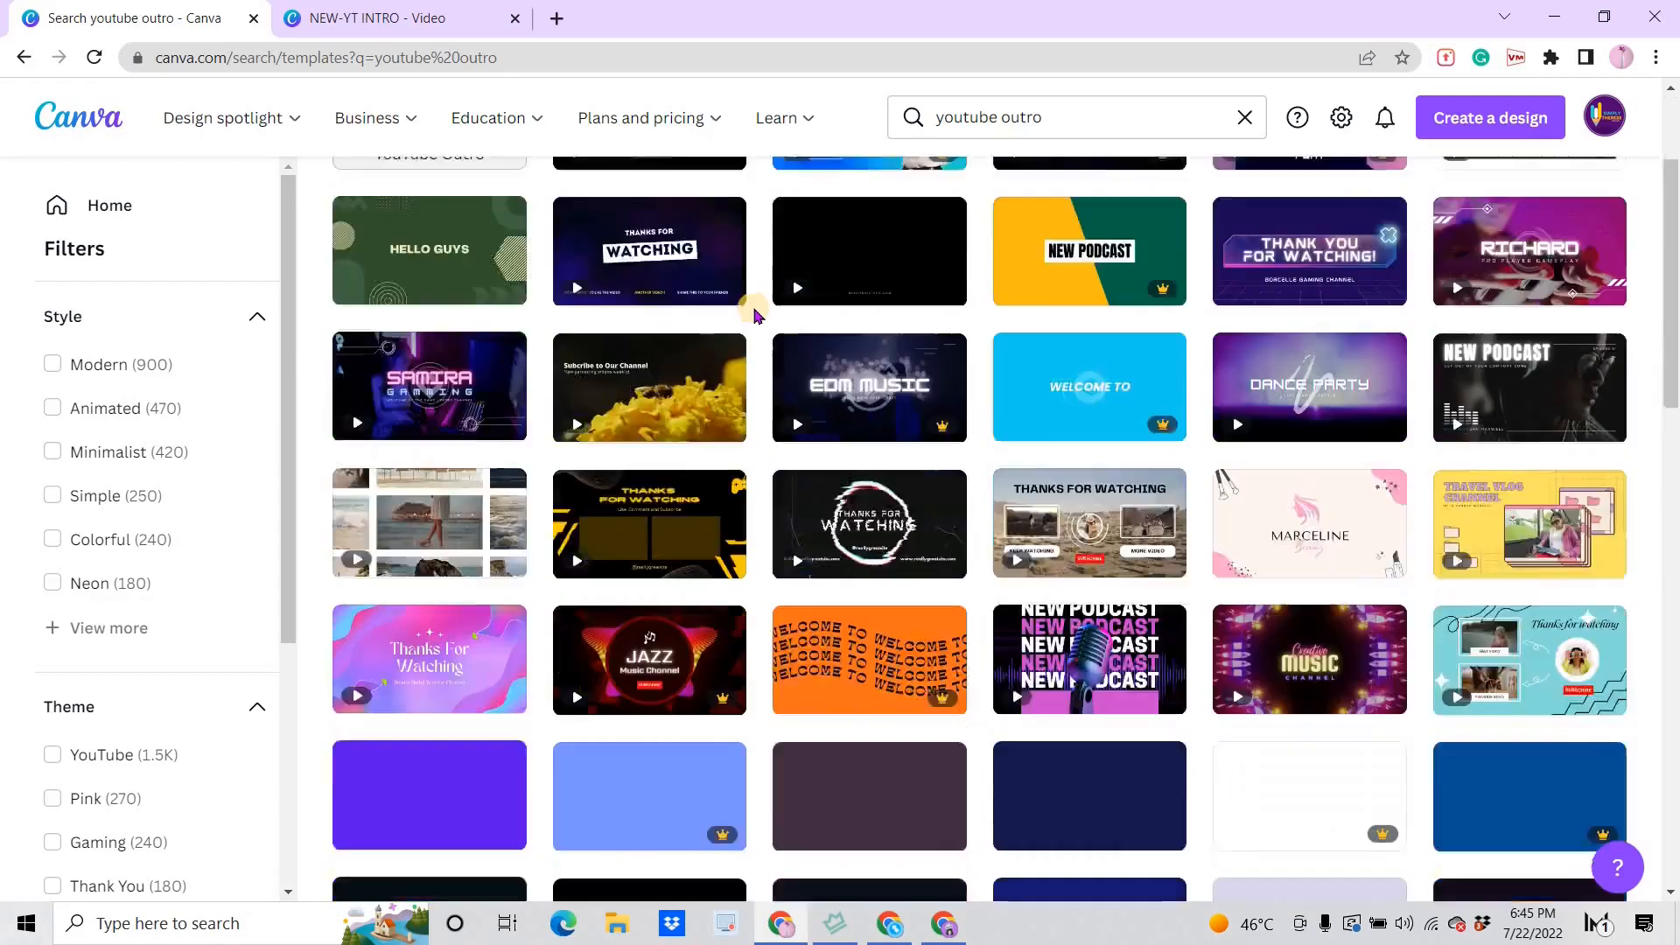
scroll(754, 324, "down", 2)
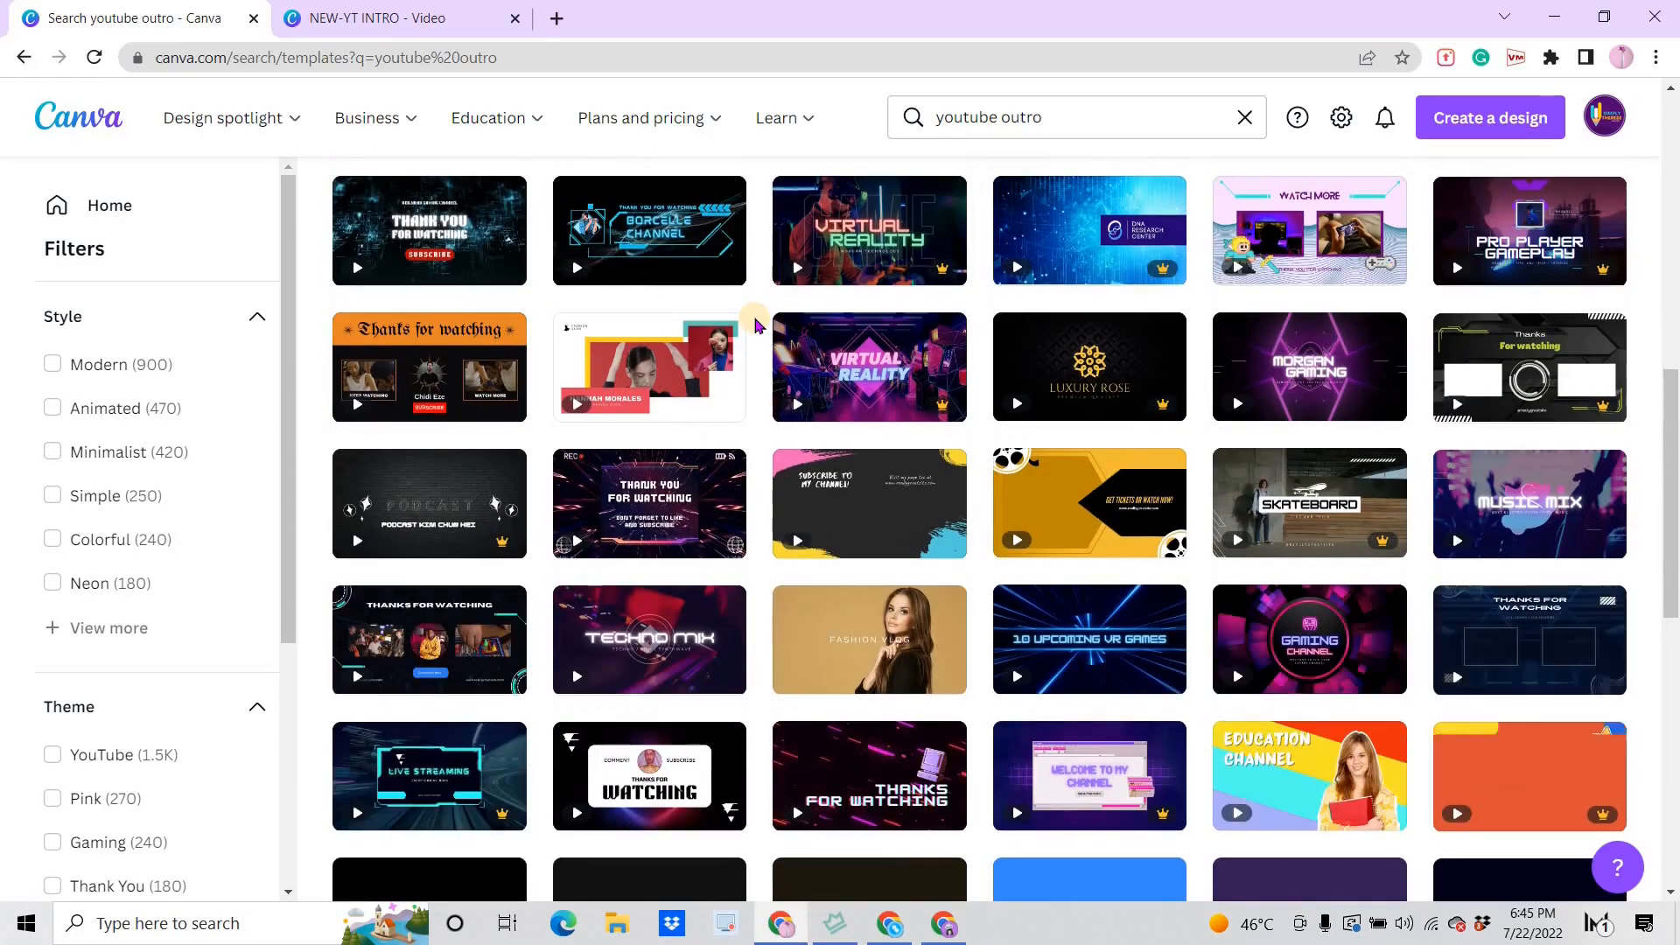
scroll(754, 324, "down", 2)
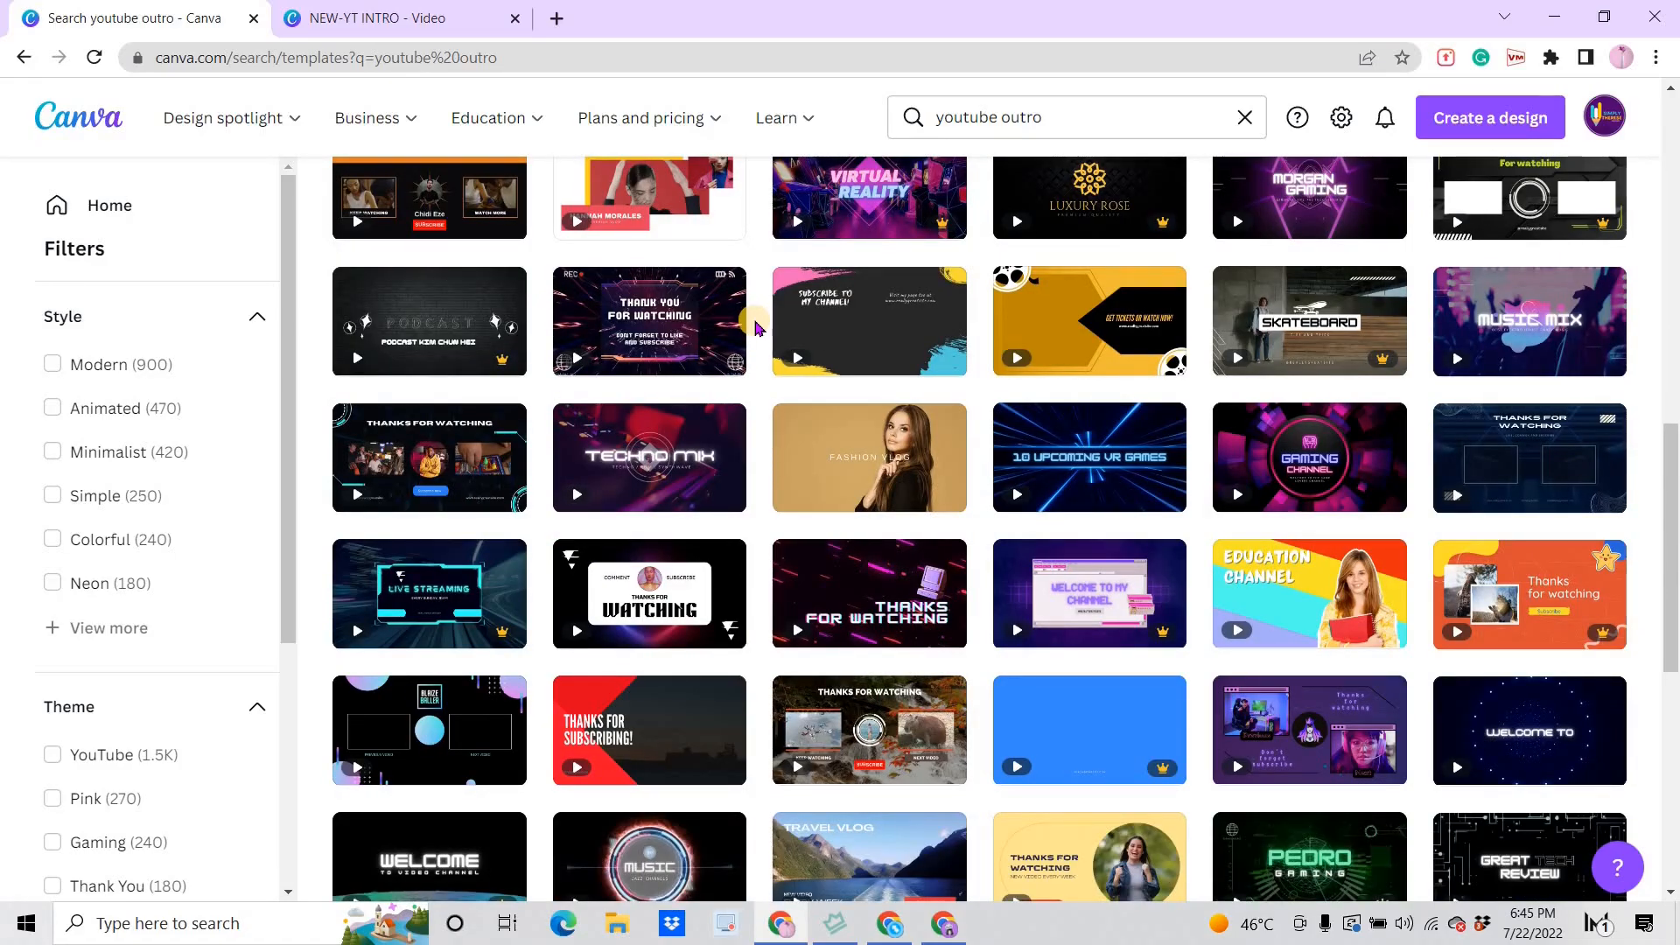
scroll(759, 327, "up", 12)
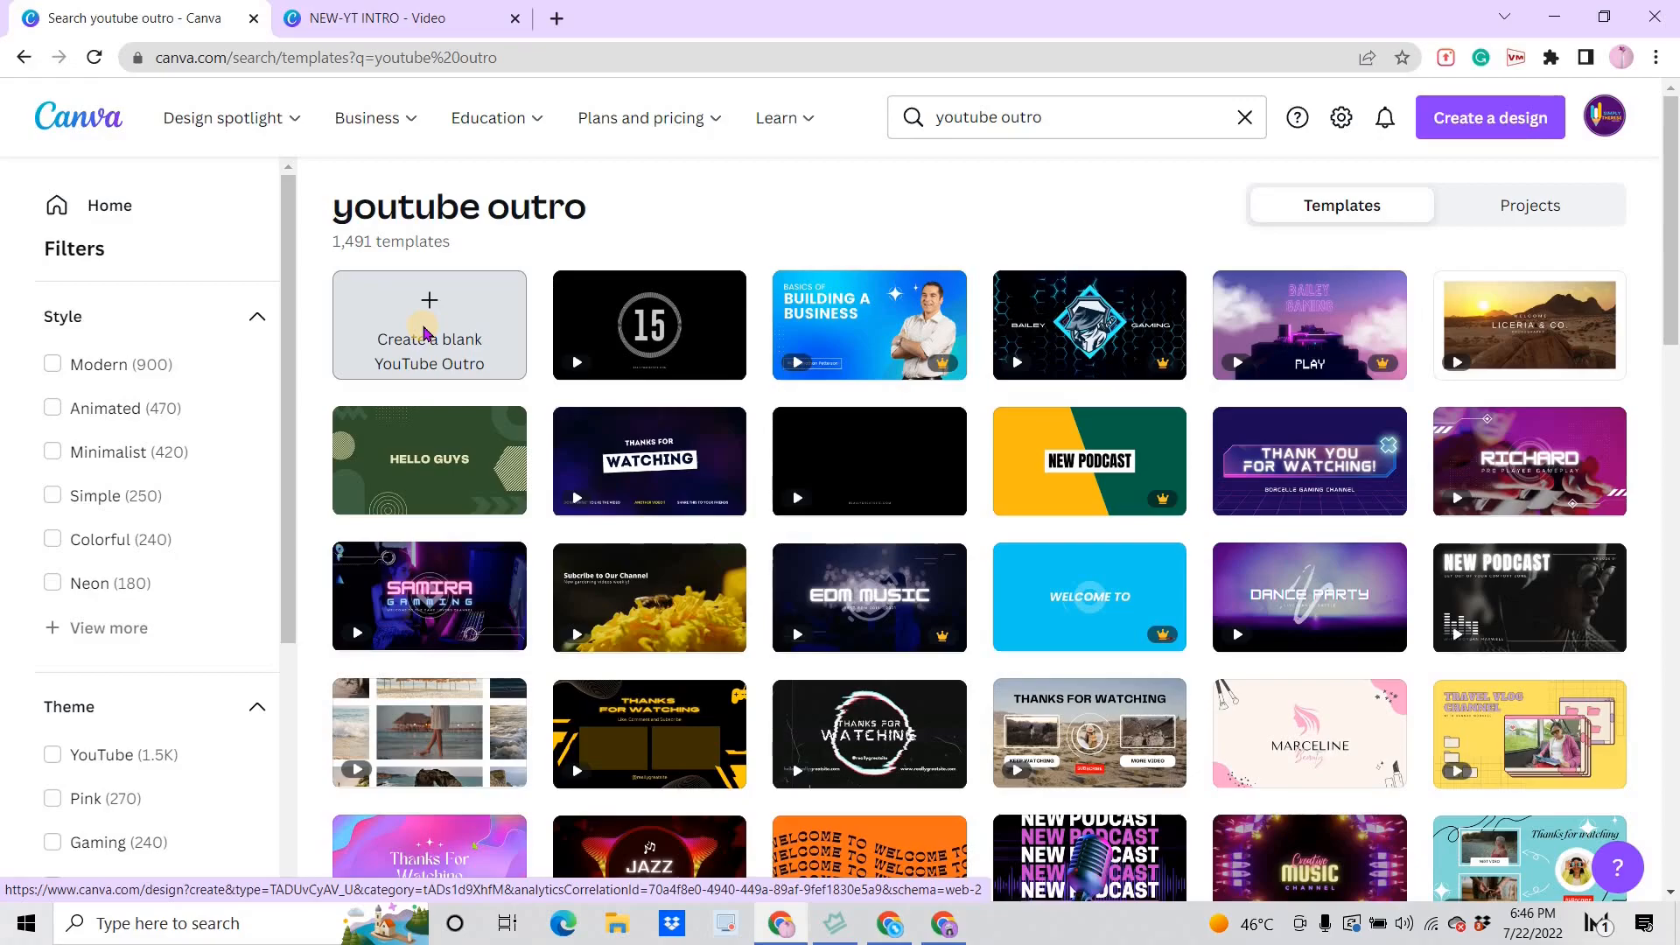
left_click(424, 333)
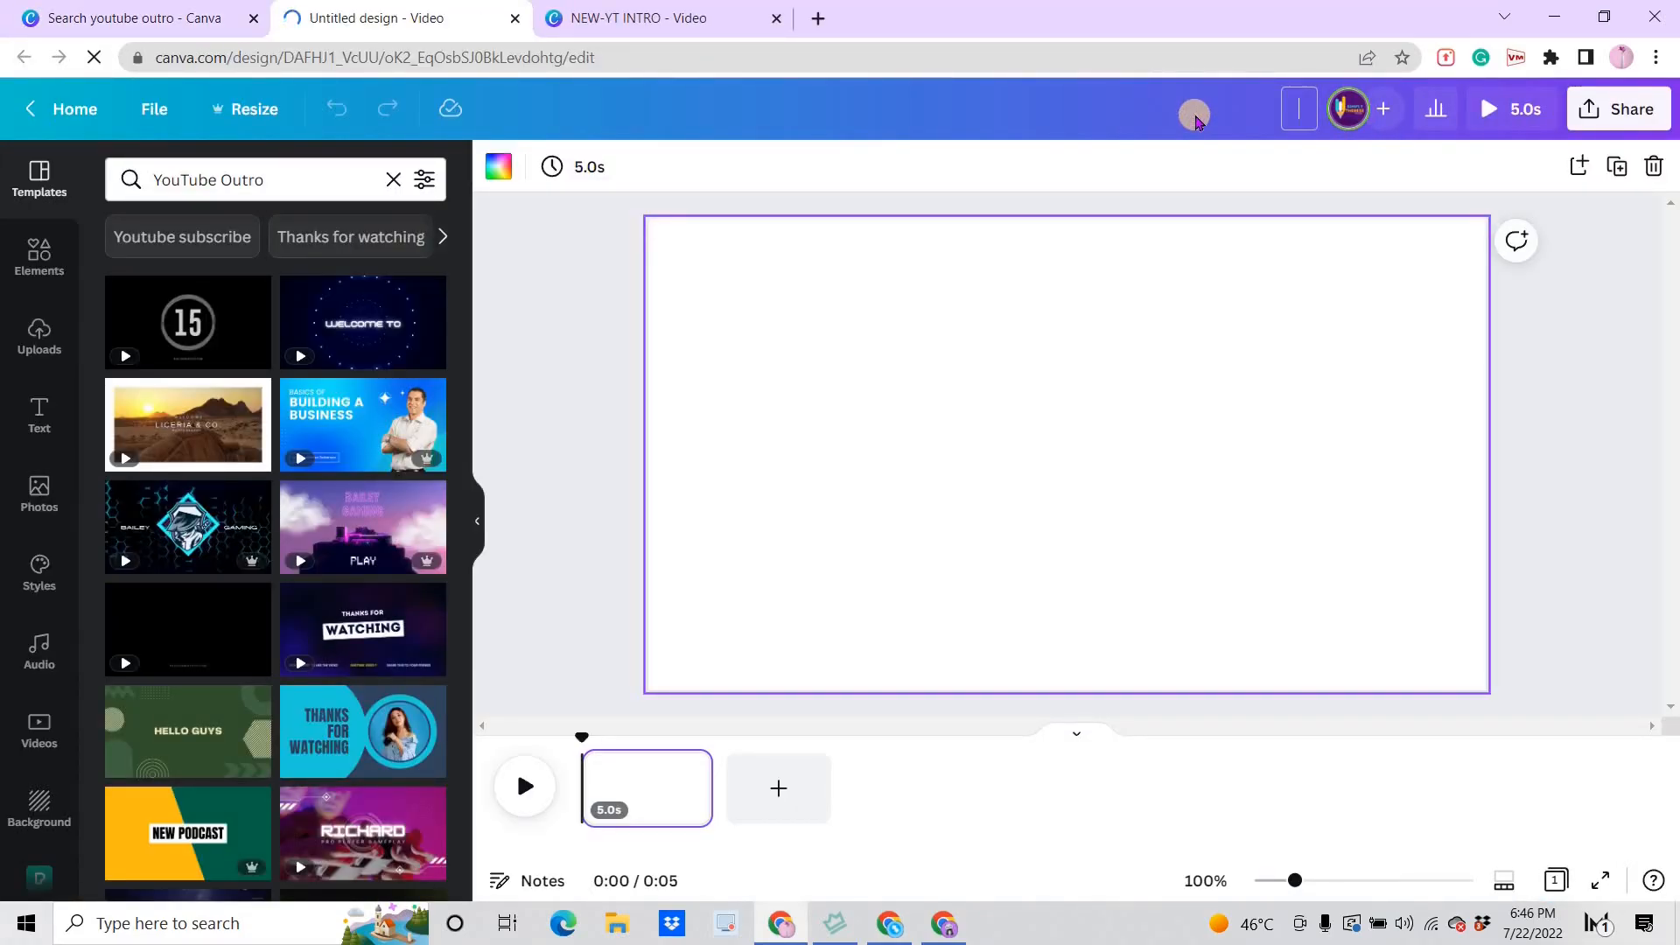
type("YOUTUBE OUTRO")
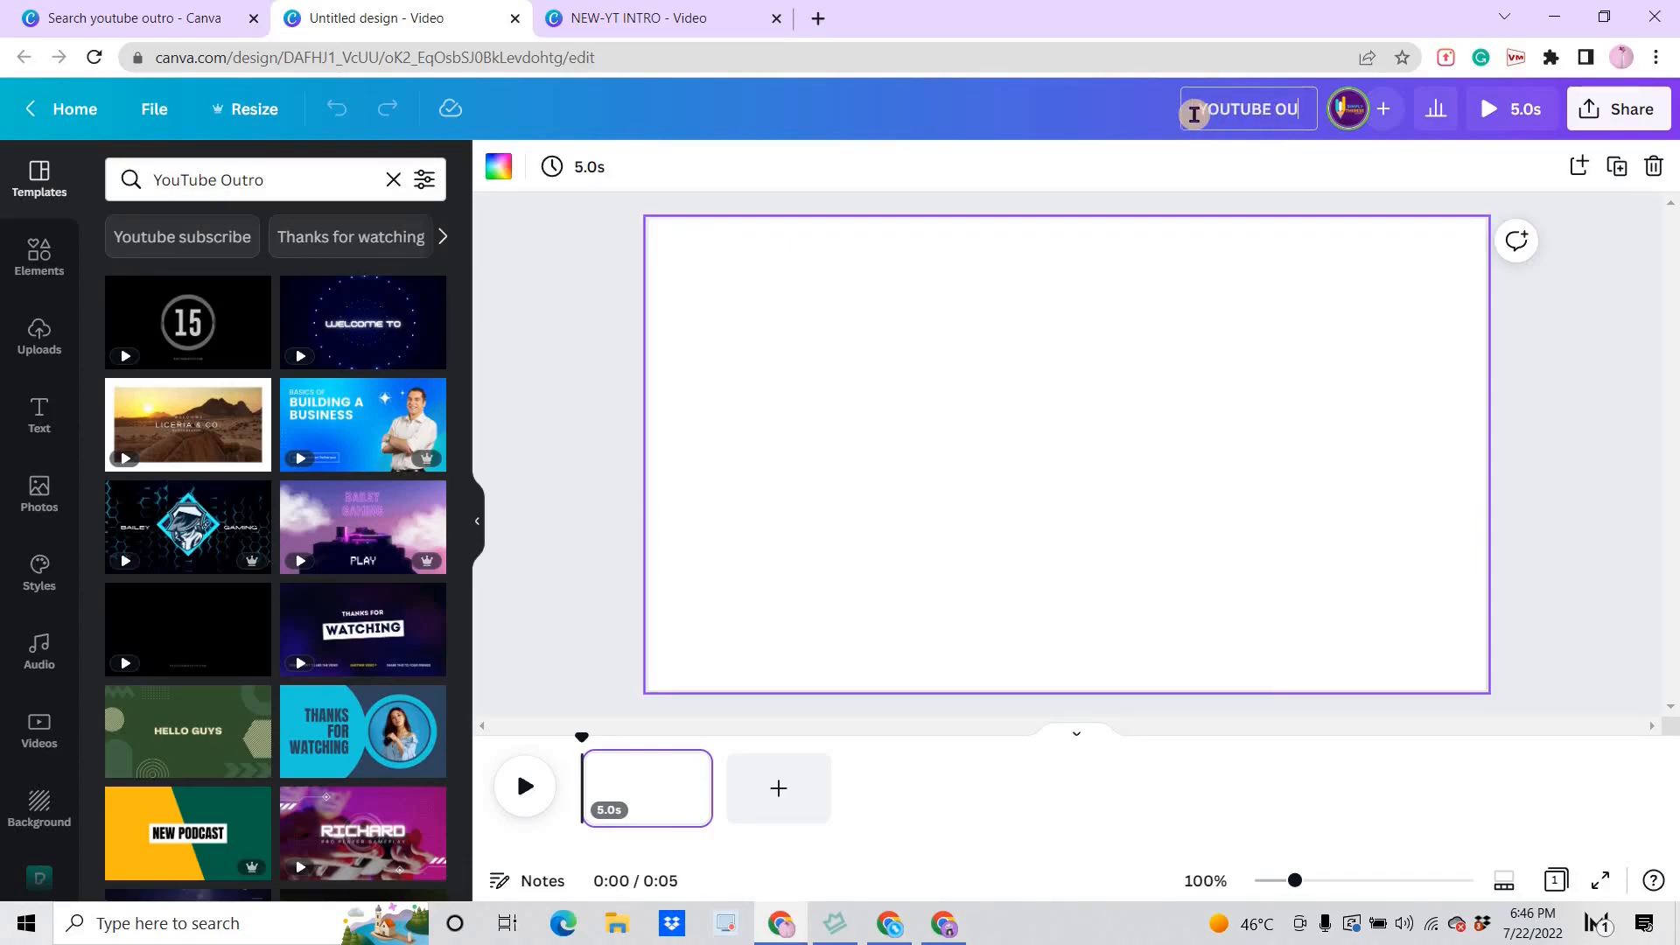
left_click(860, 464)
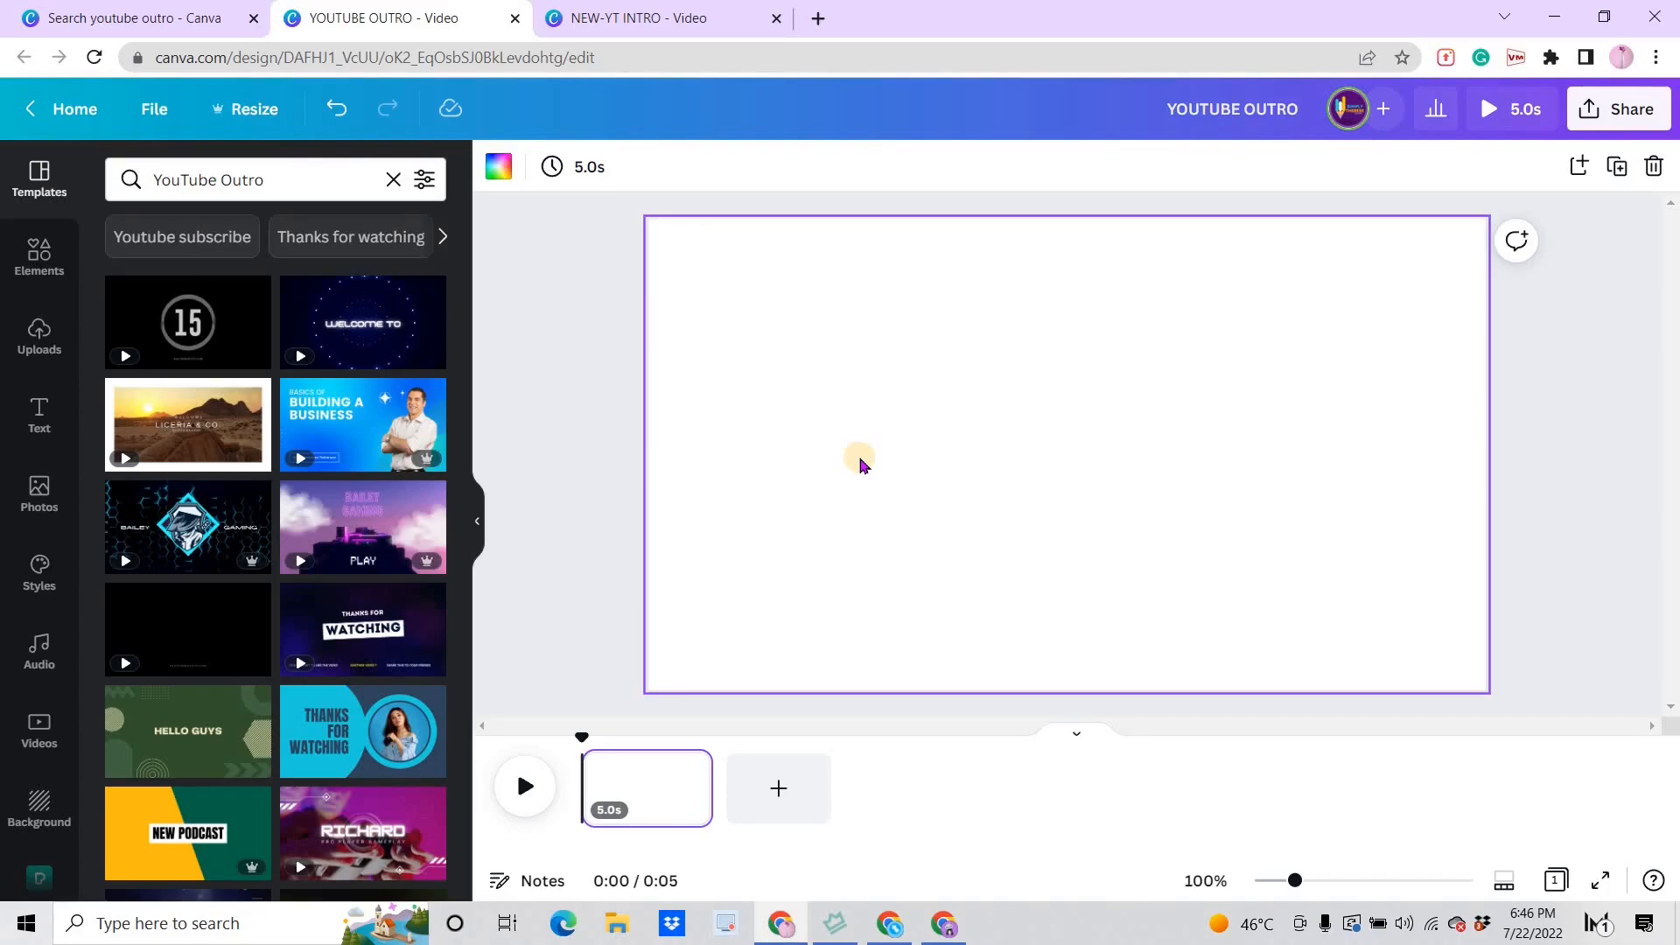
Review the example end screen in the NEW-YT INTRO design and return to the YOUTUBE OUTRO design
left_click(637, 20)
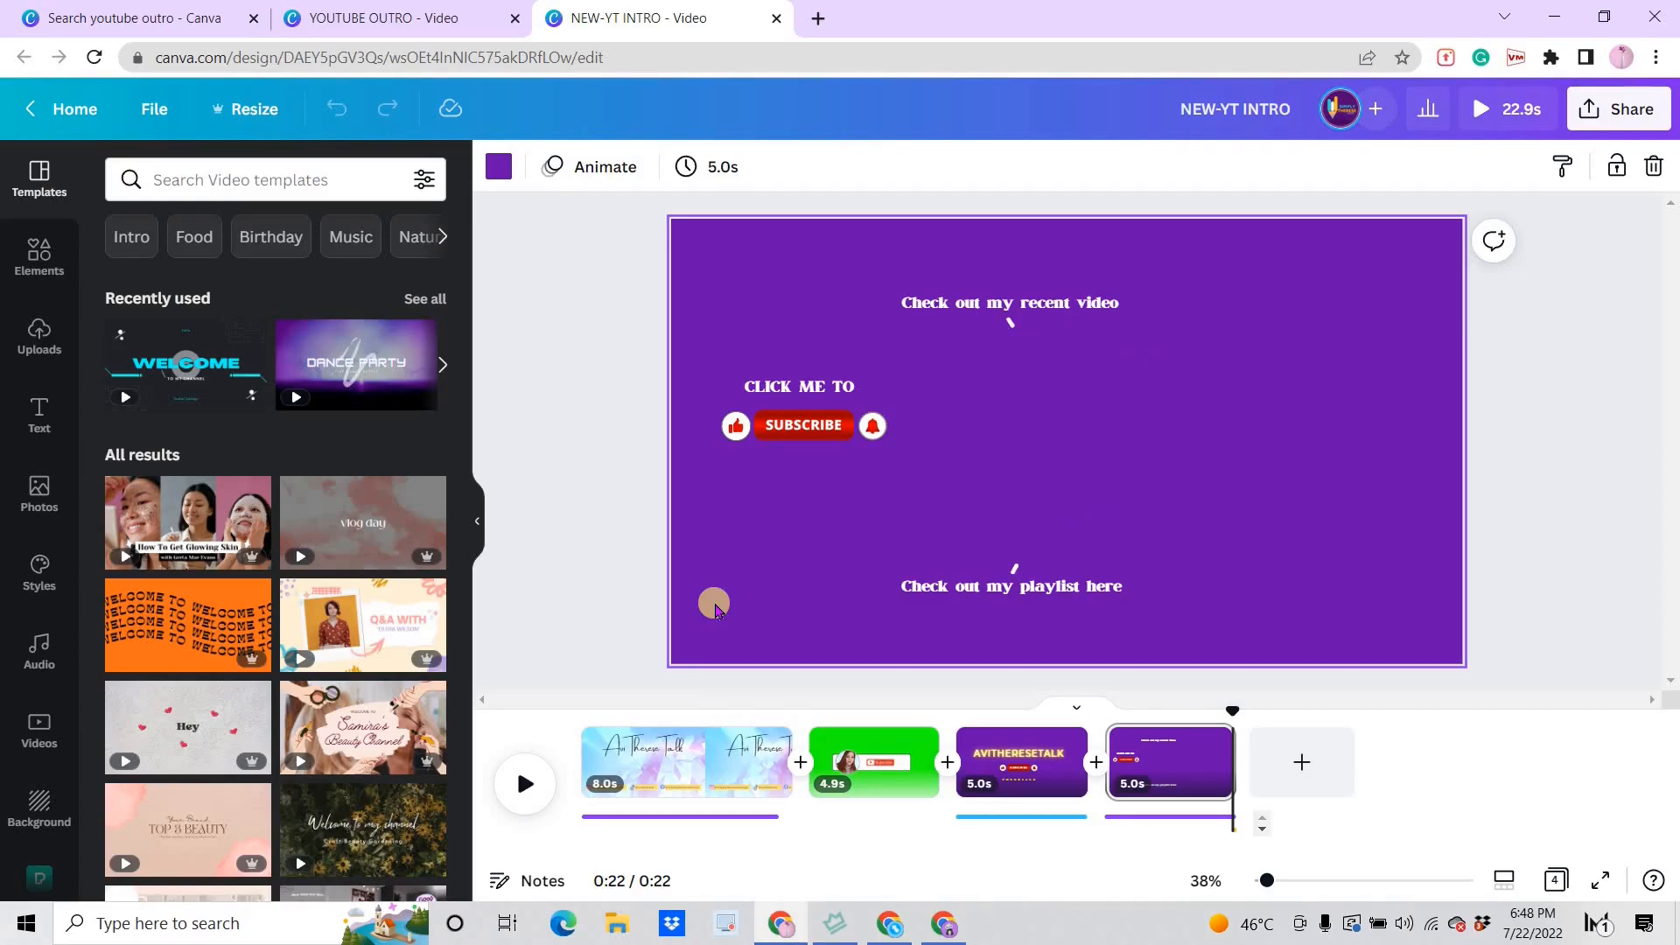
left_click(374, 14)
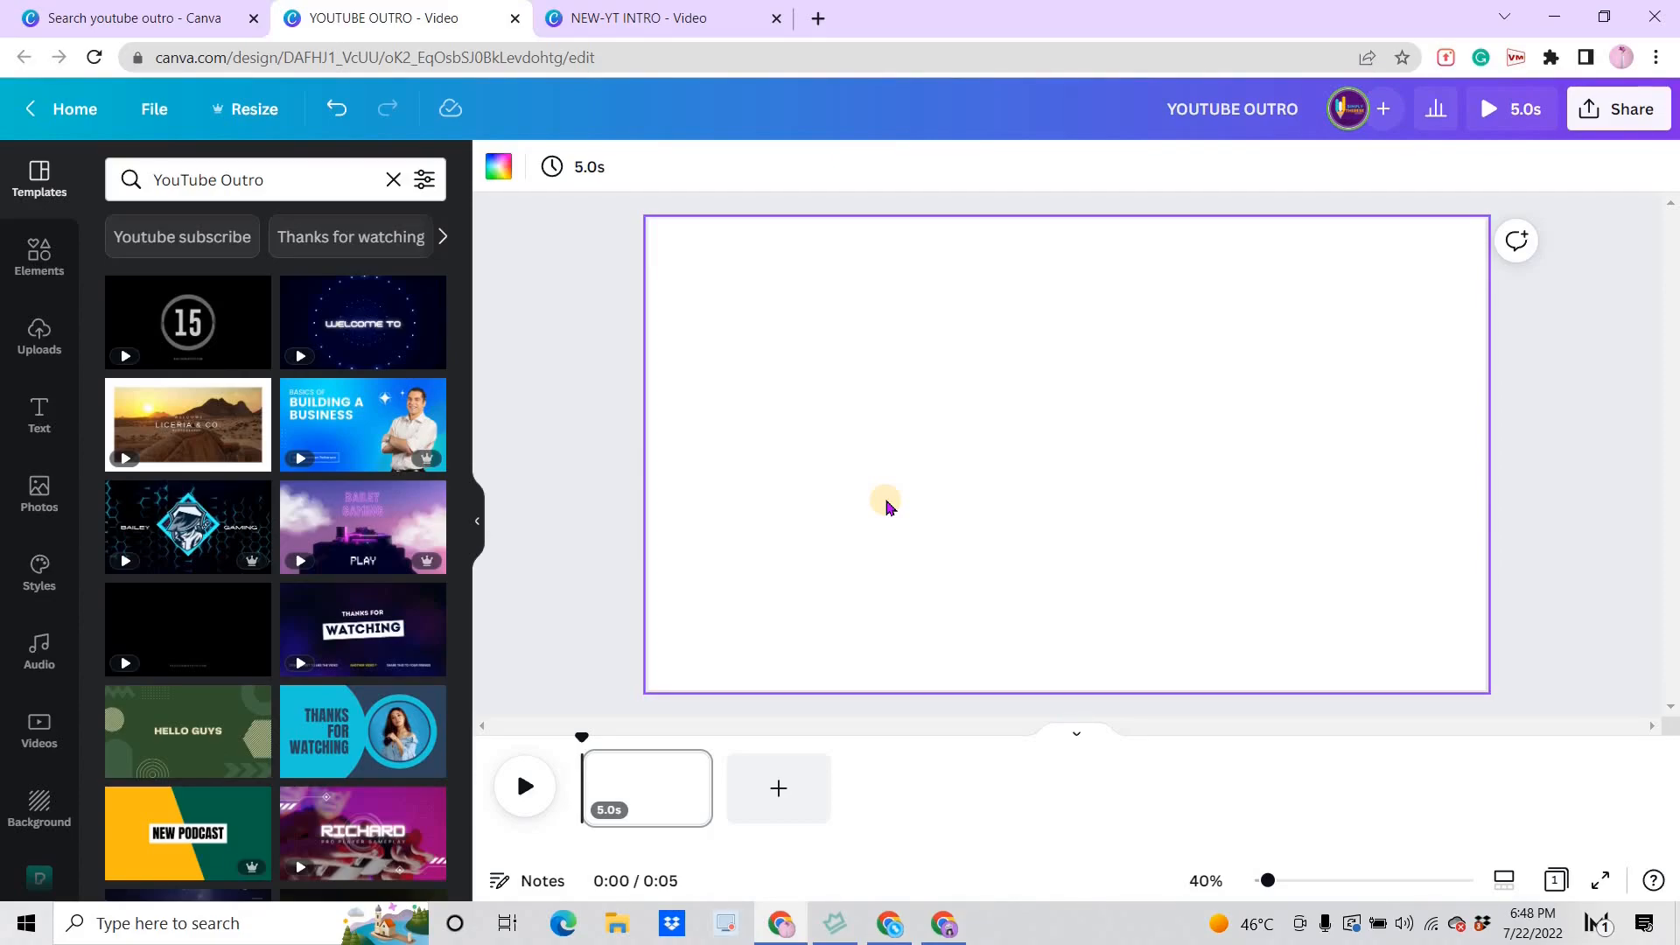
Add the recently used 15-second laptop and flowers video to the blank page and set it as the background
left_click(38, 735)
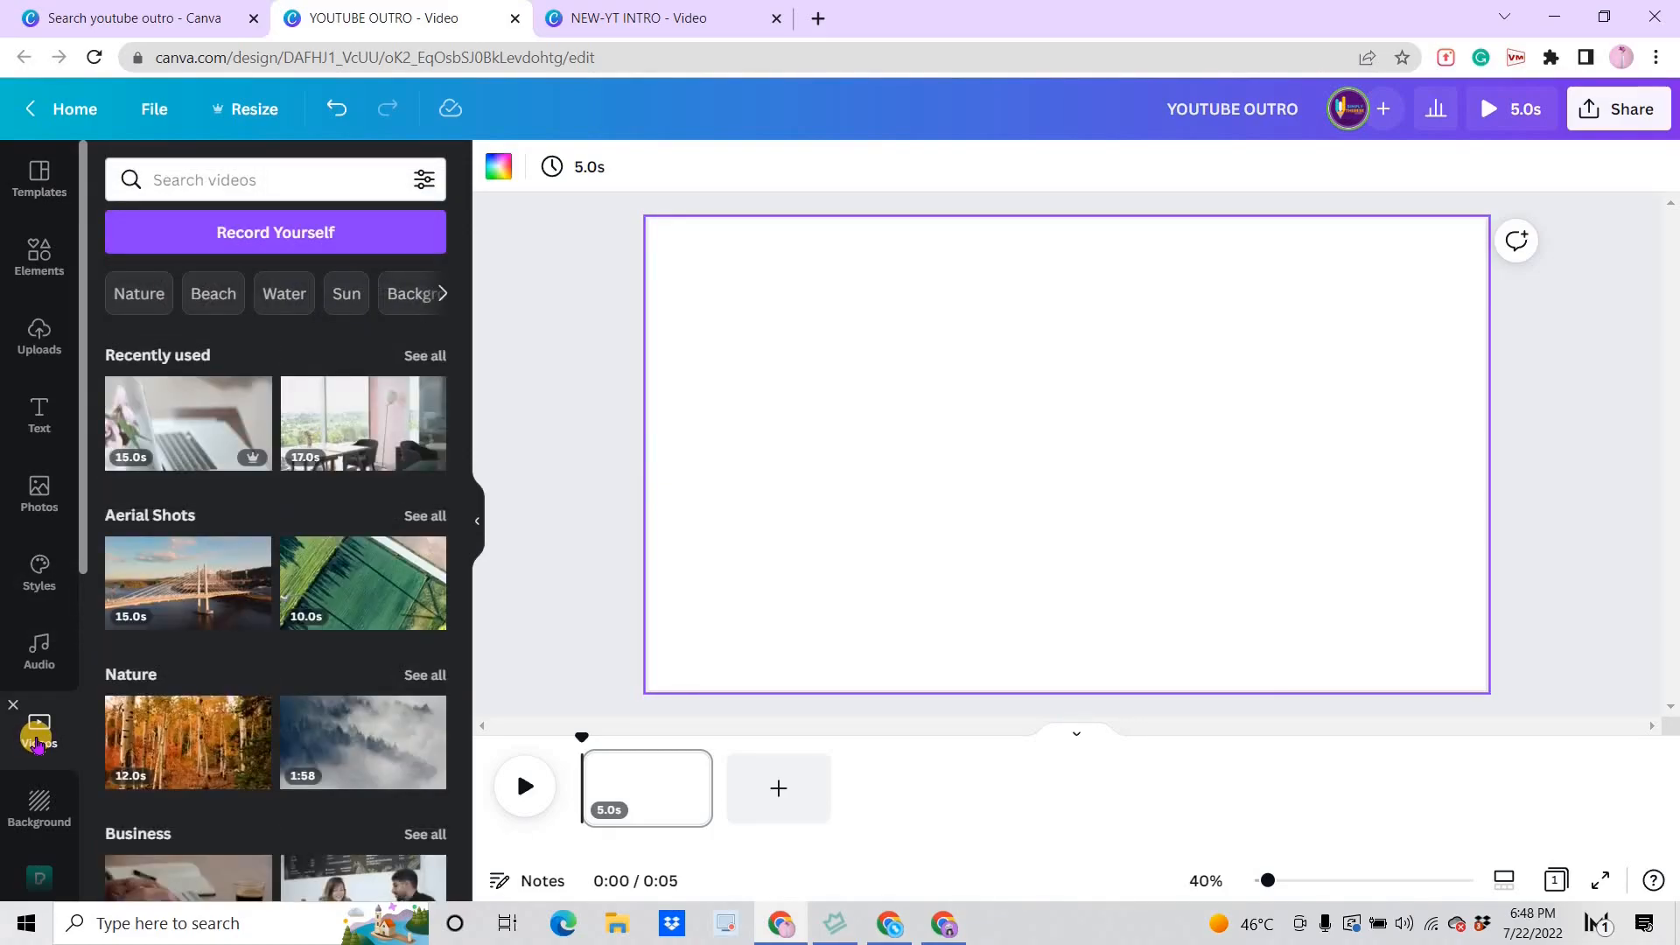
mouse_move(160, 433)
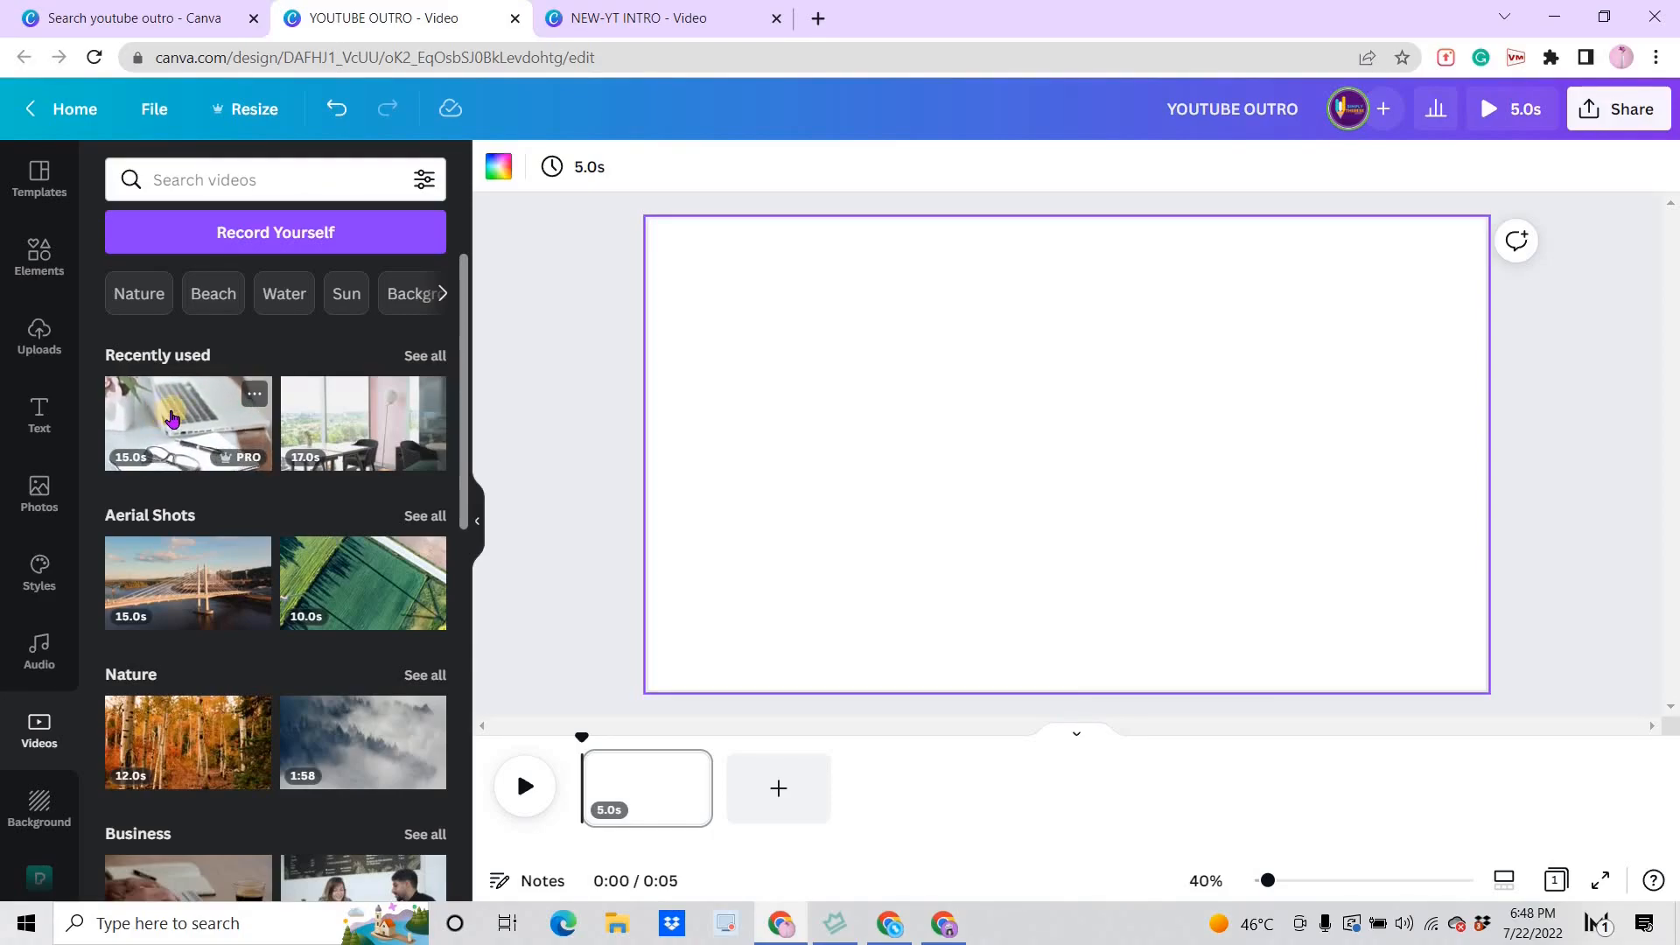
left_click(171, 419)
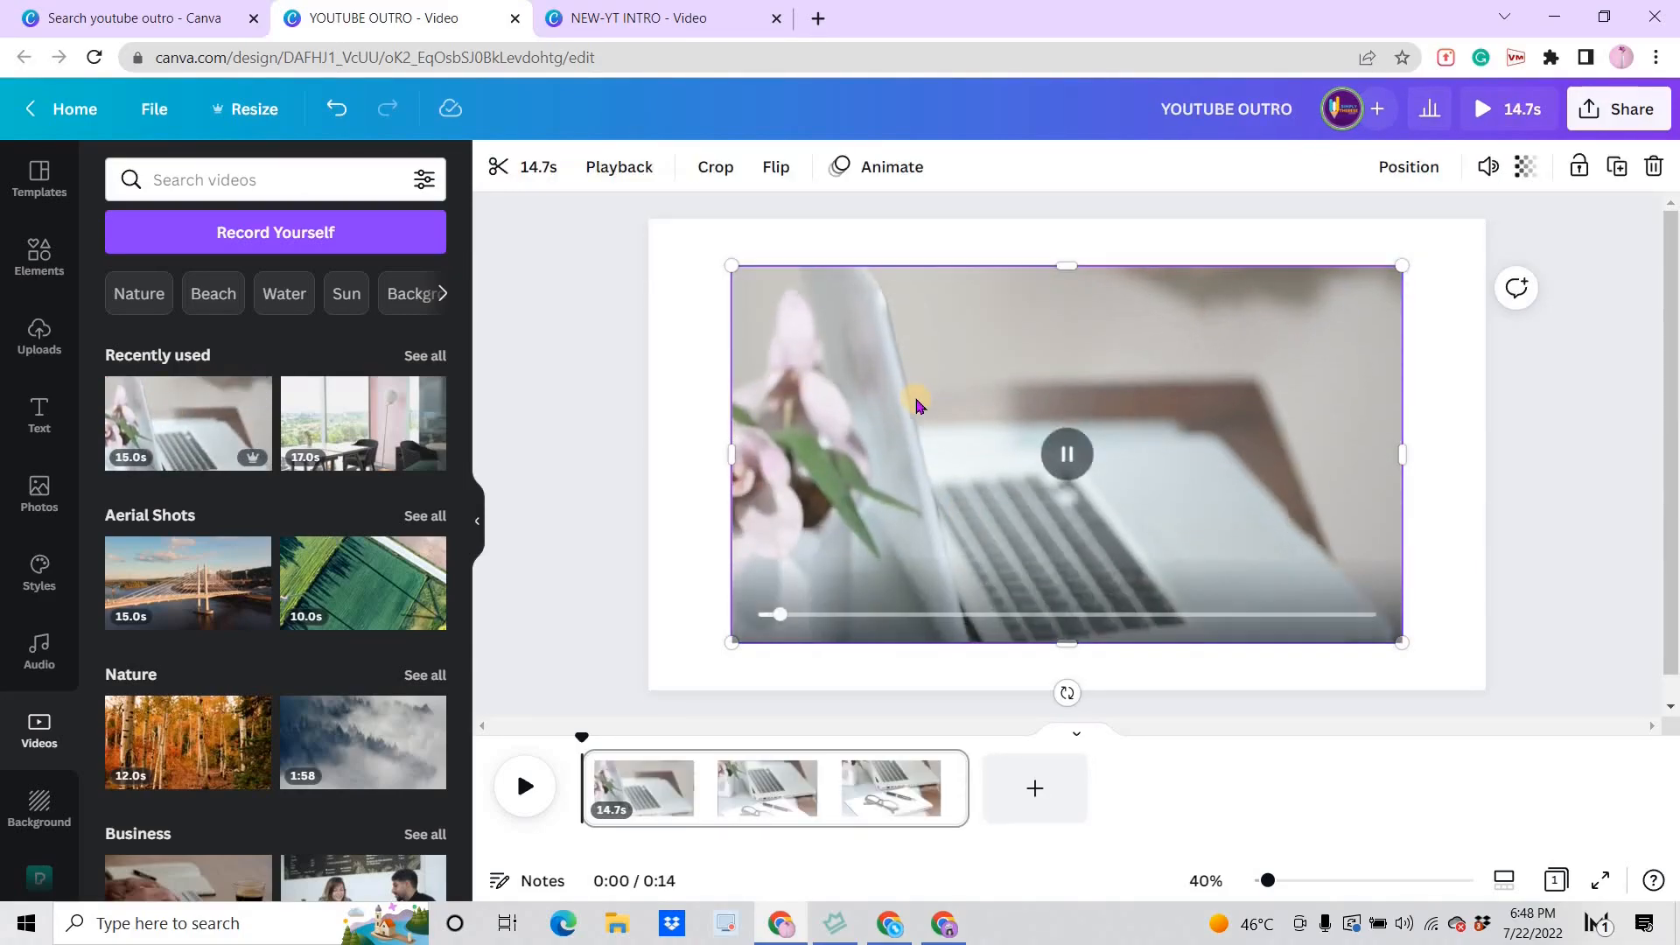
right_click(927, 457)
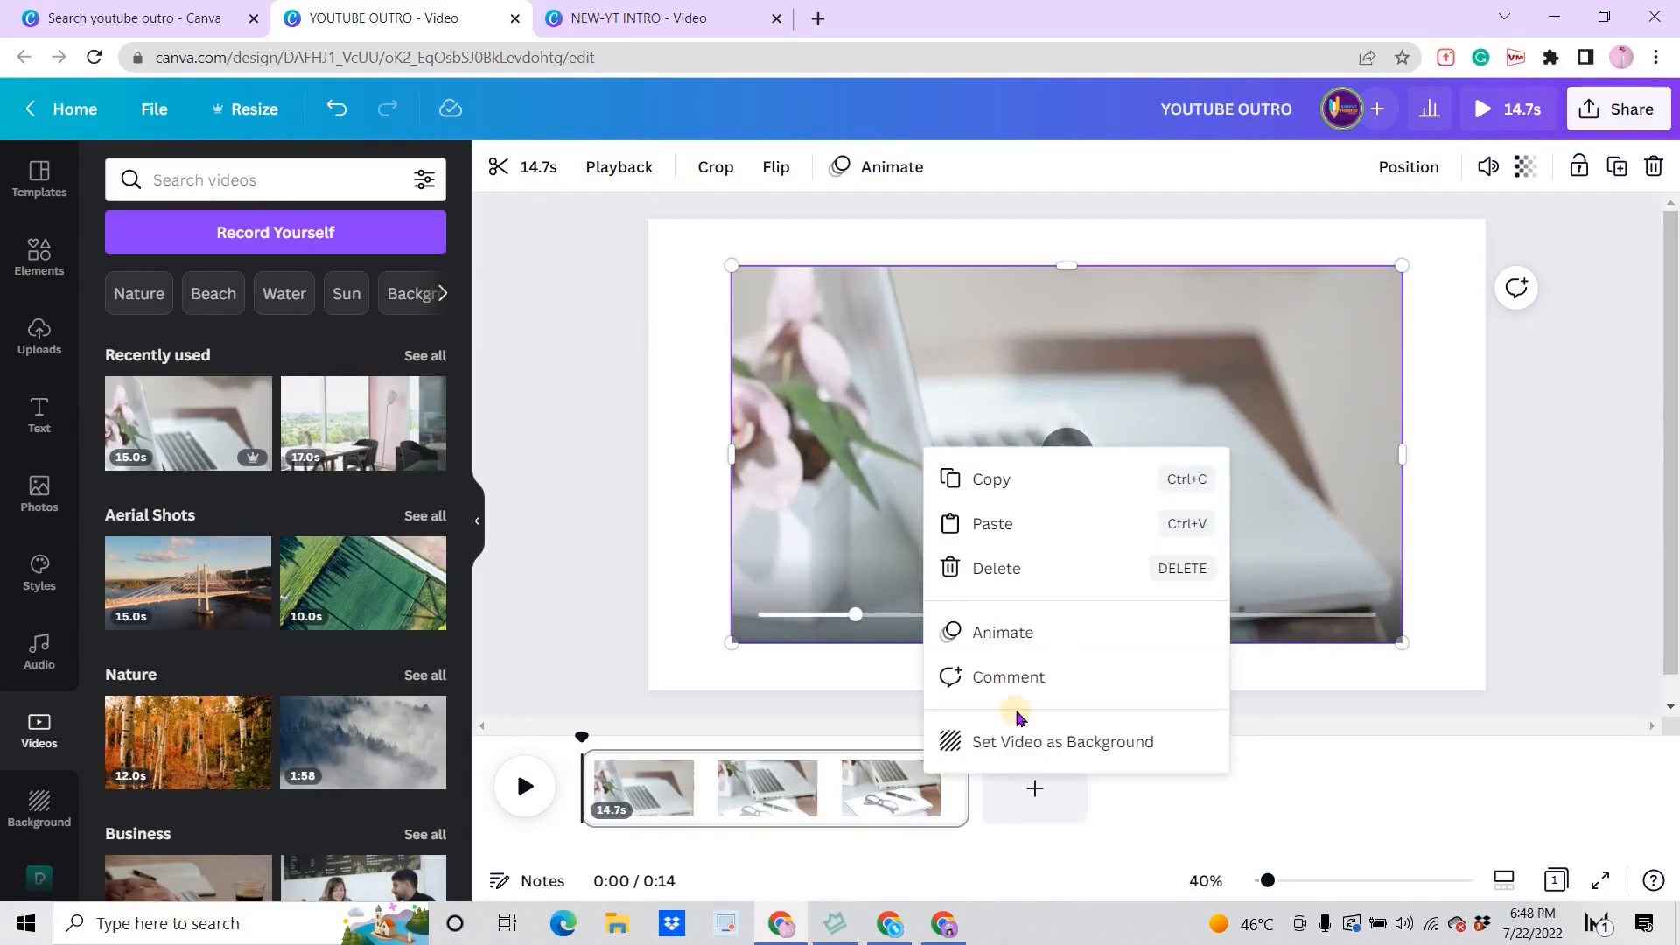
left_click(1014, 744)
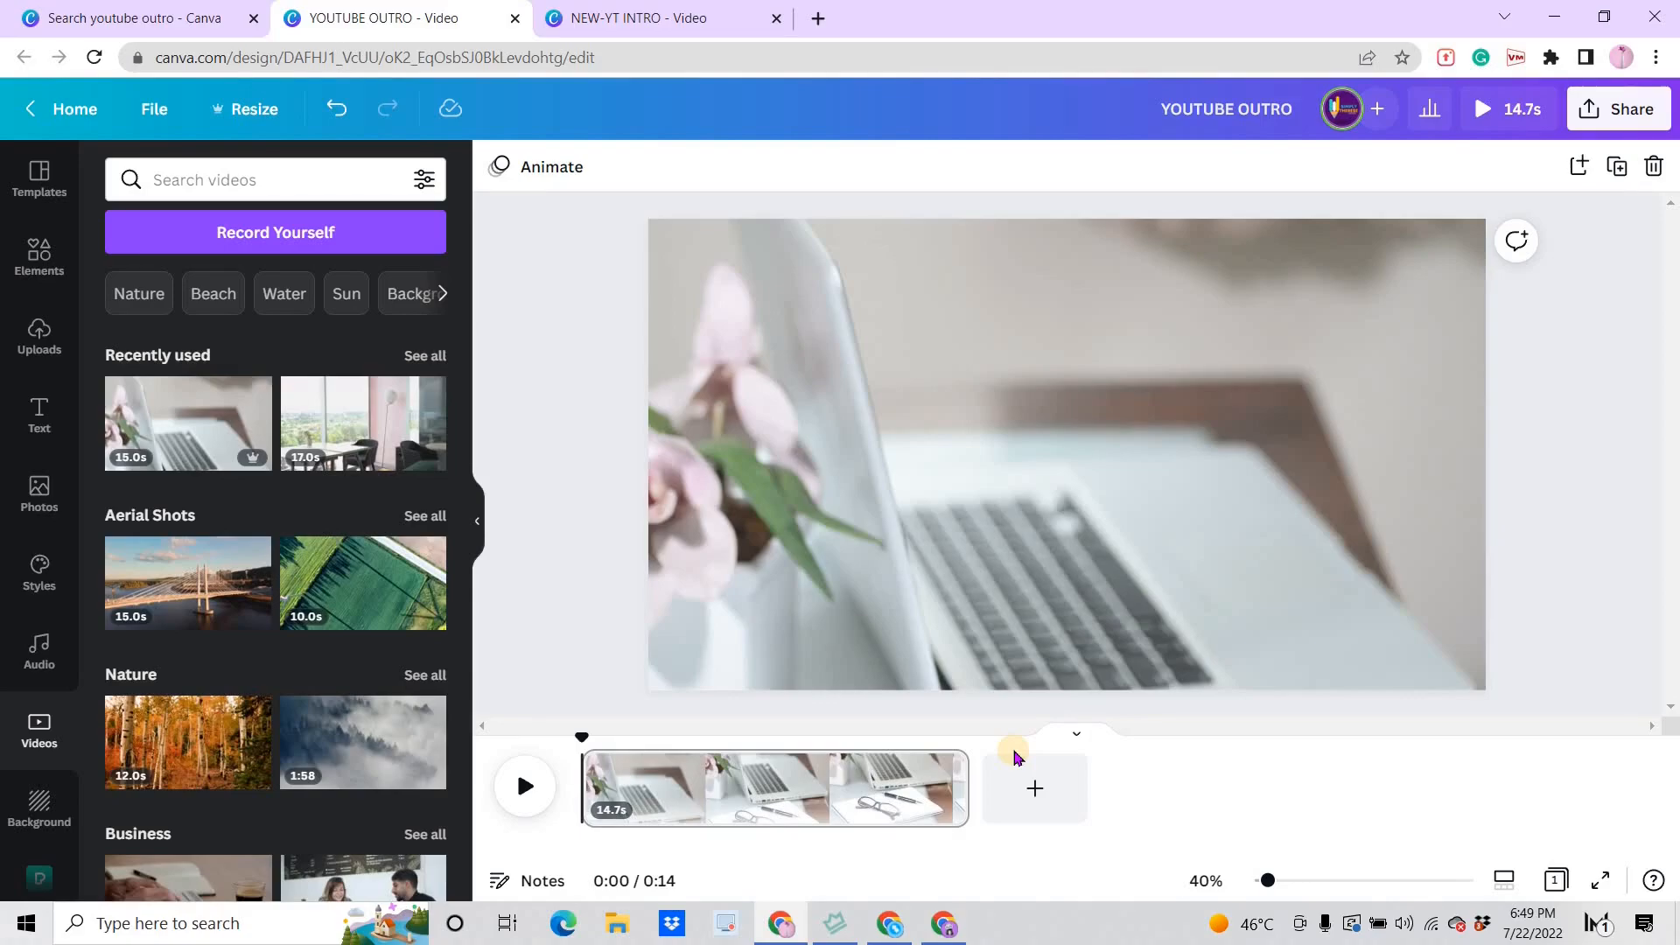
Set the background video's transparency to 70
left_click(987, 486)
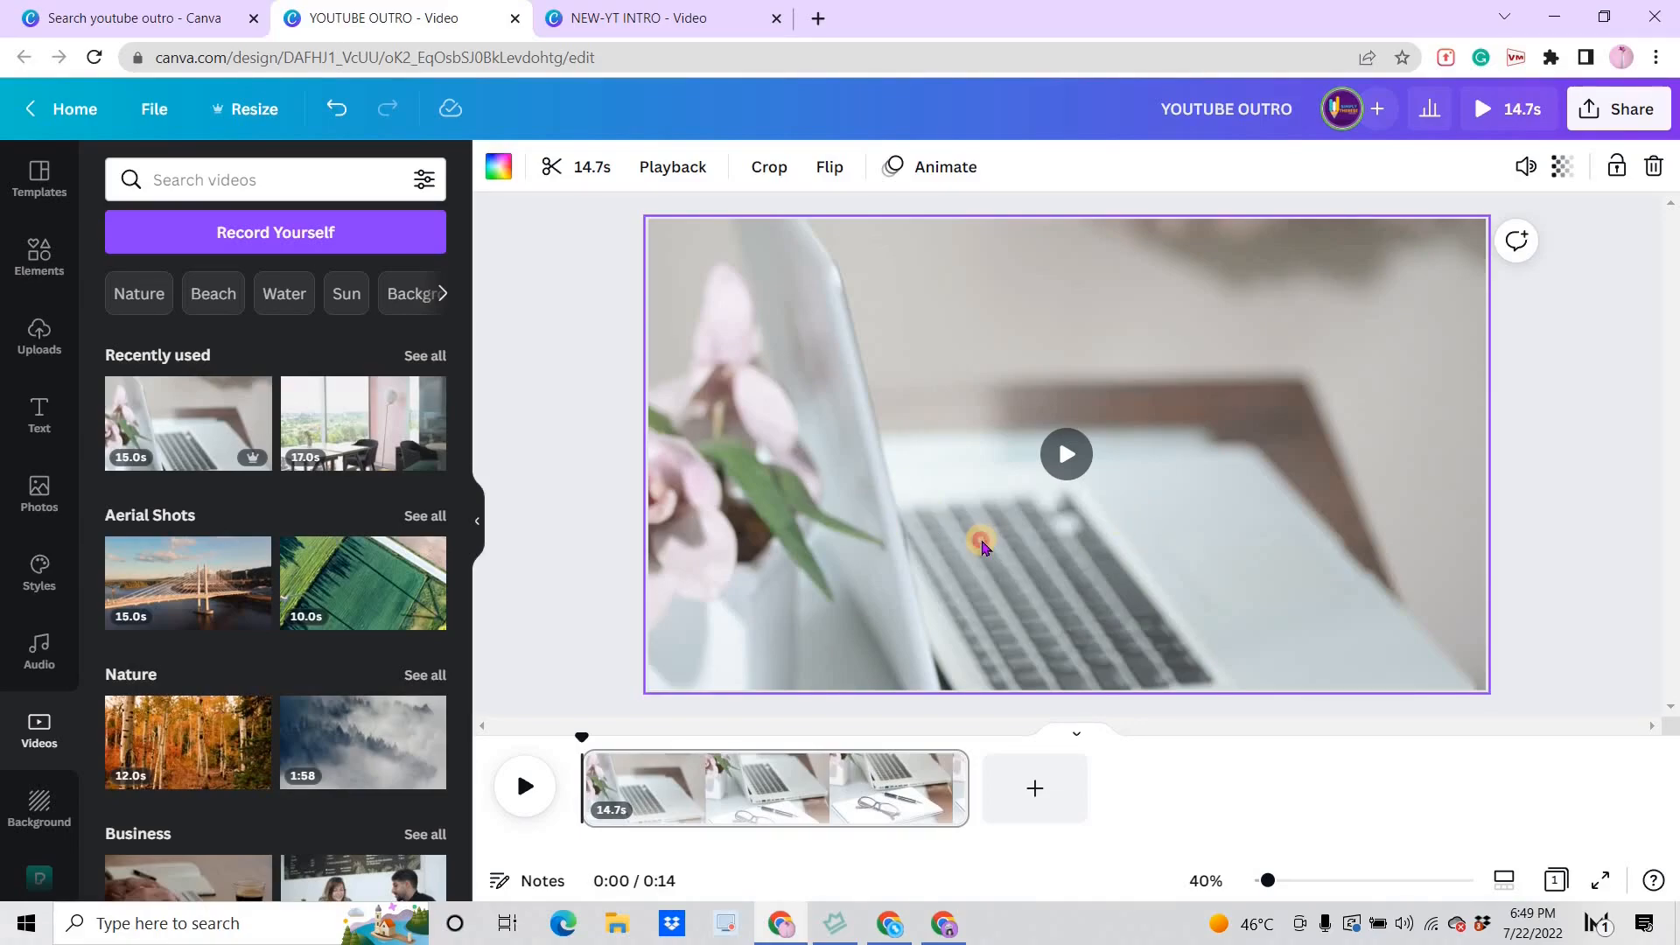
left_click(1563, 174)
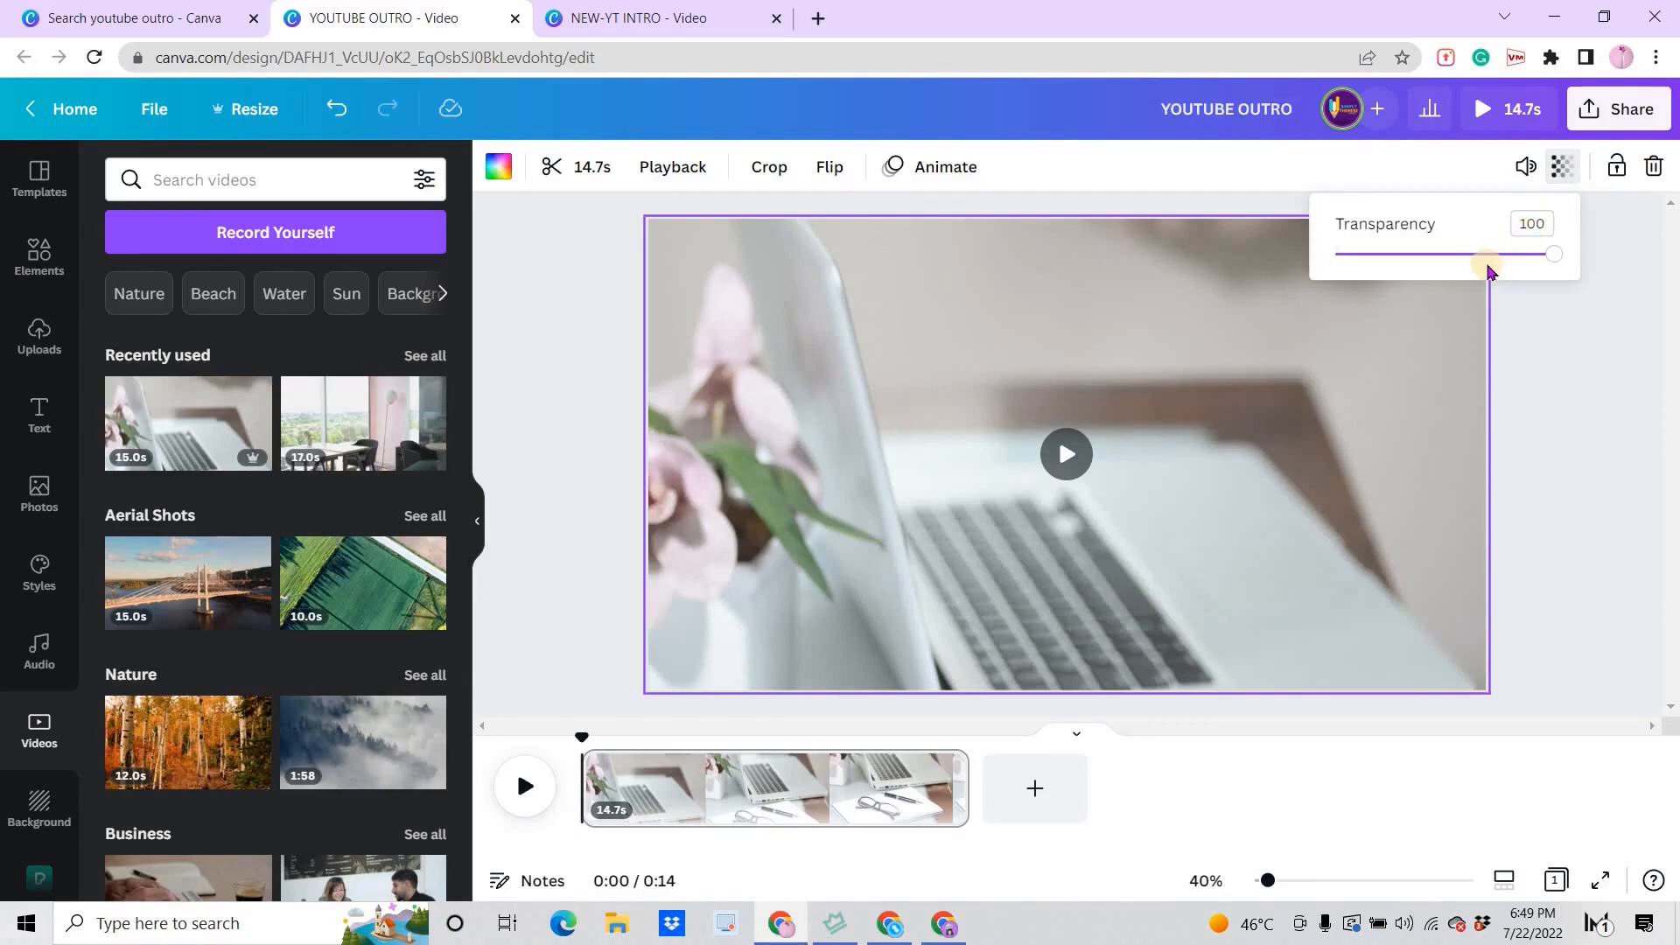
left_click(1533, 226)
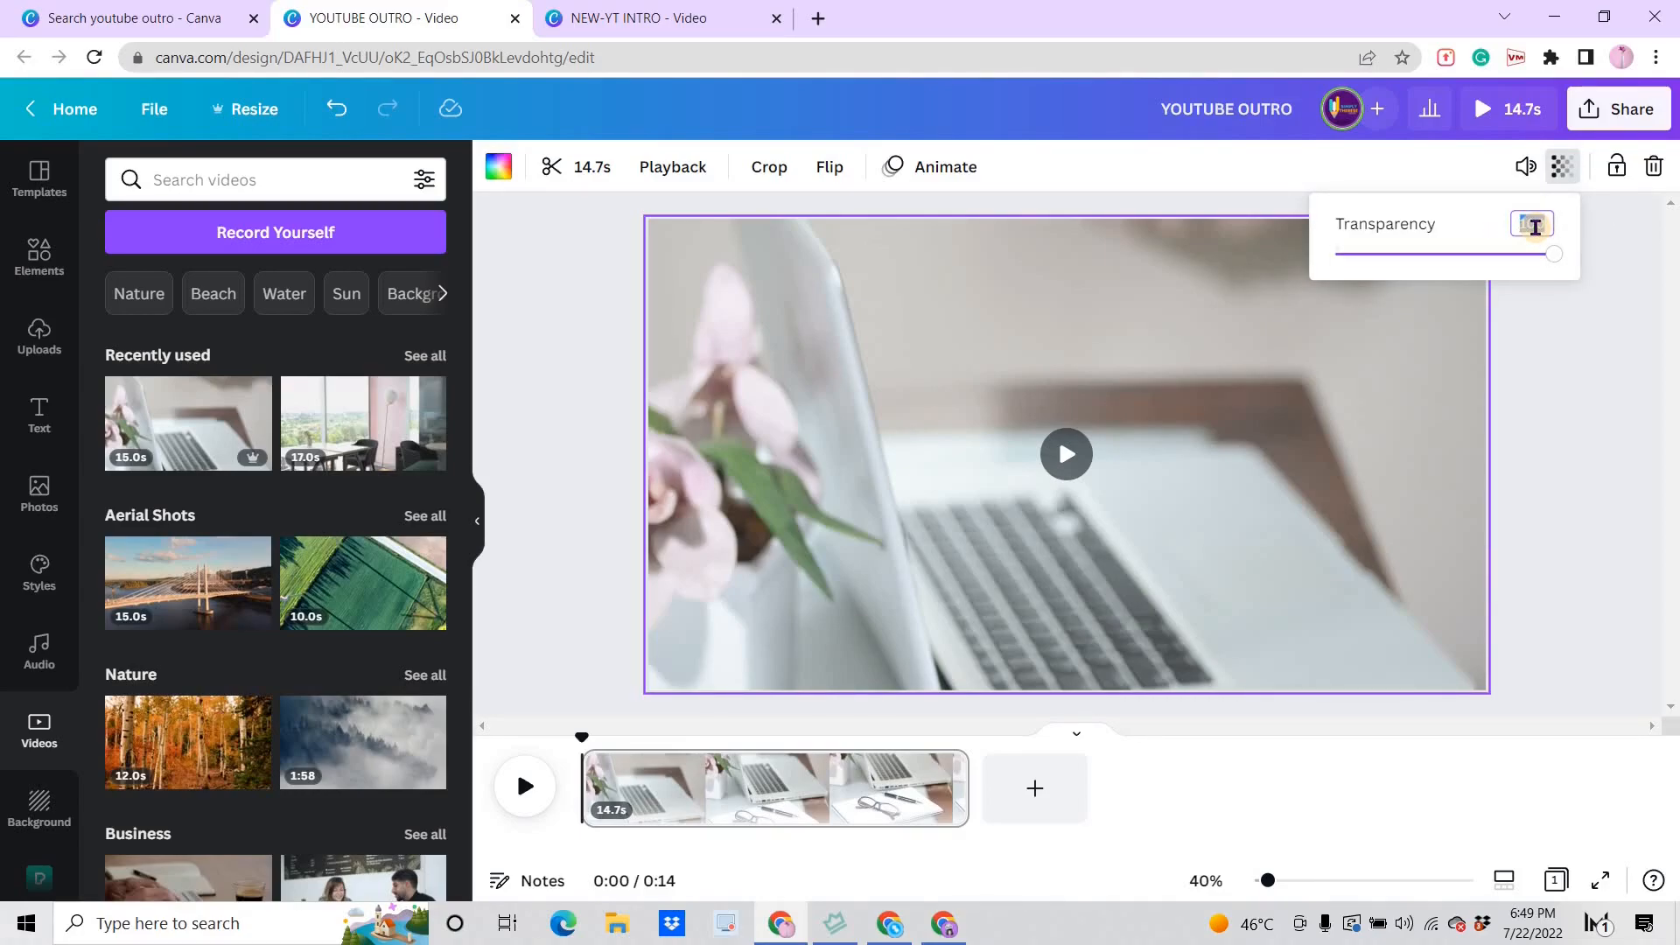
type("70")
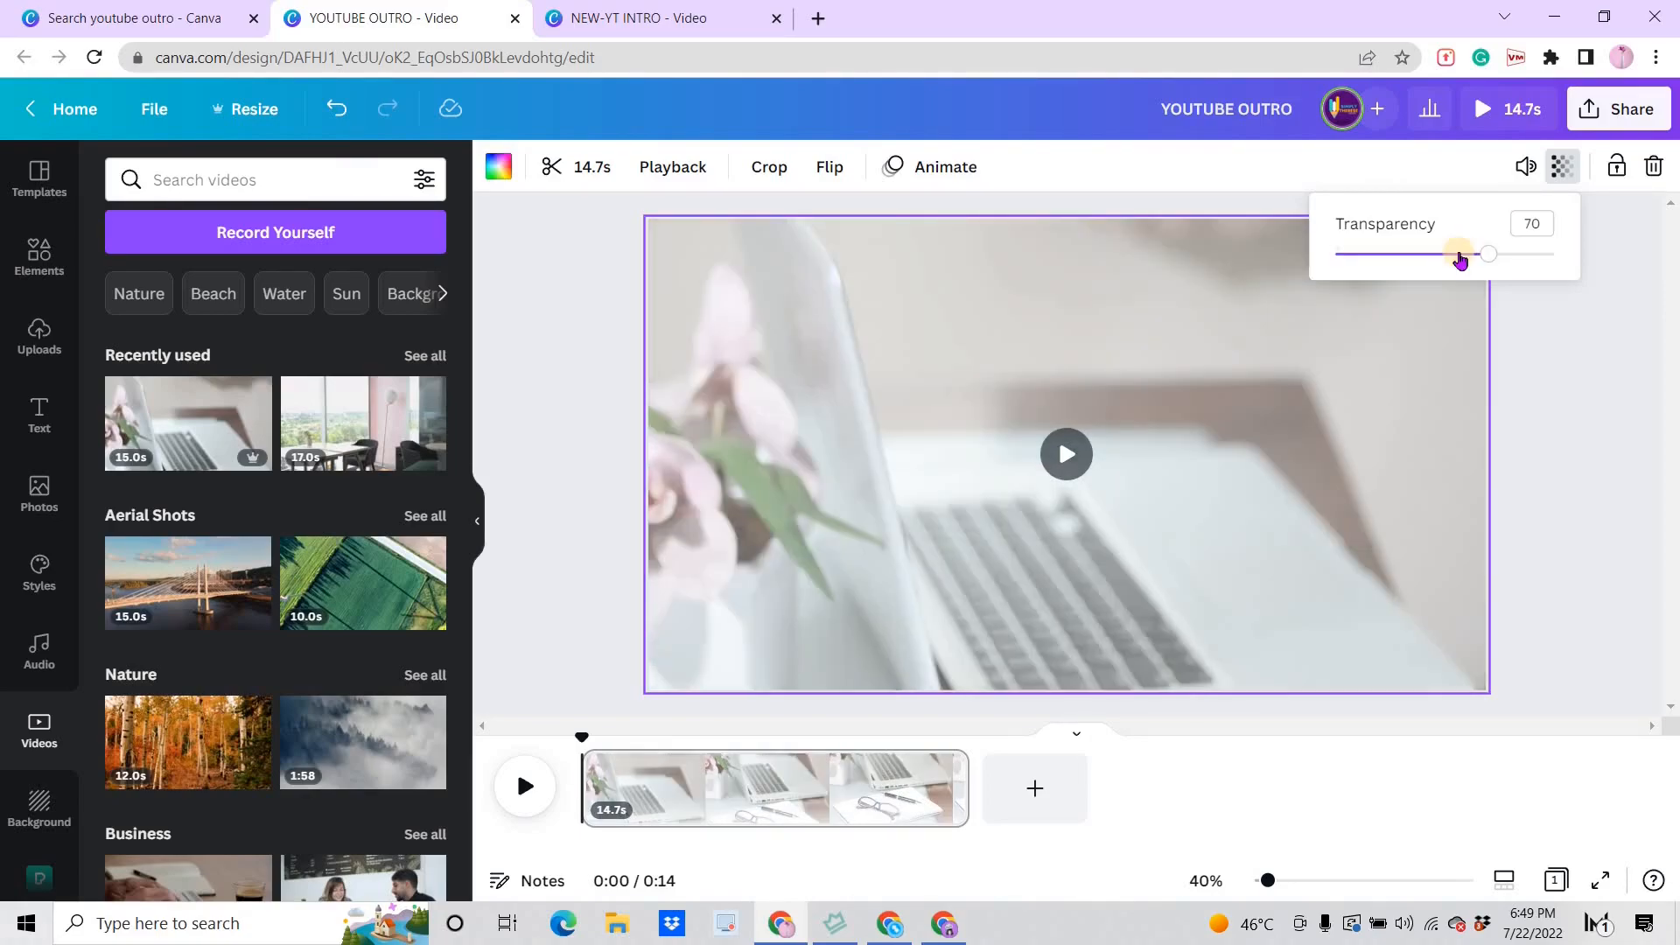
left_click(600, 413)
left_click(991, 516)
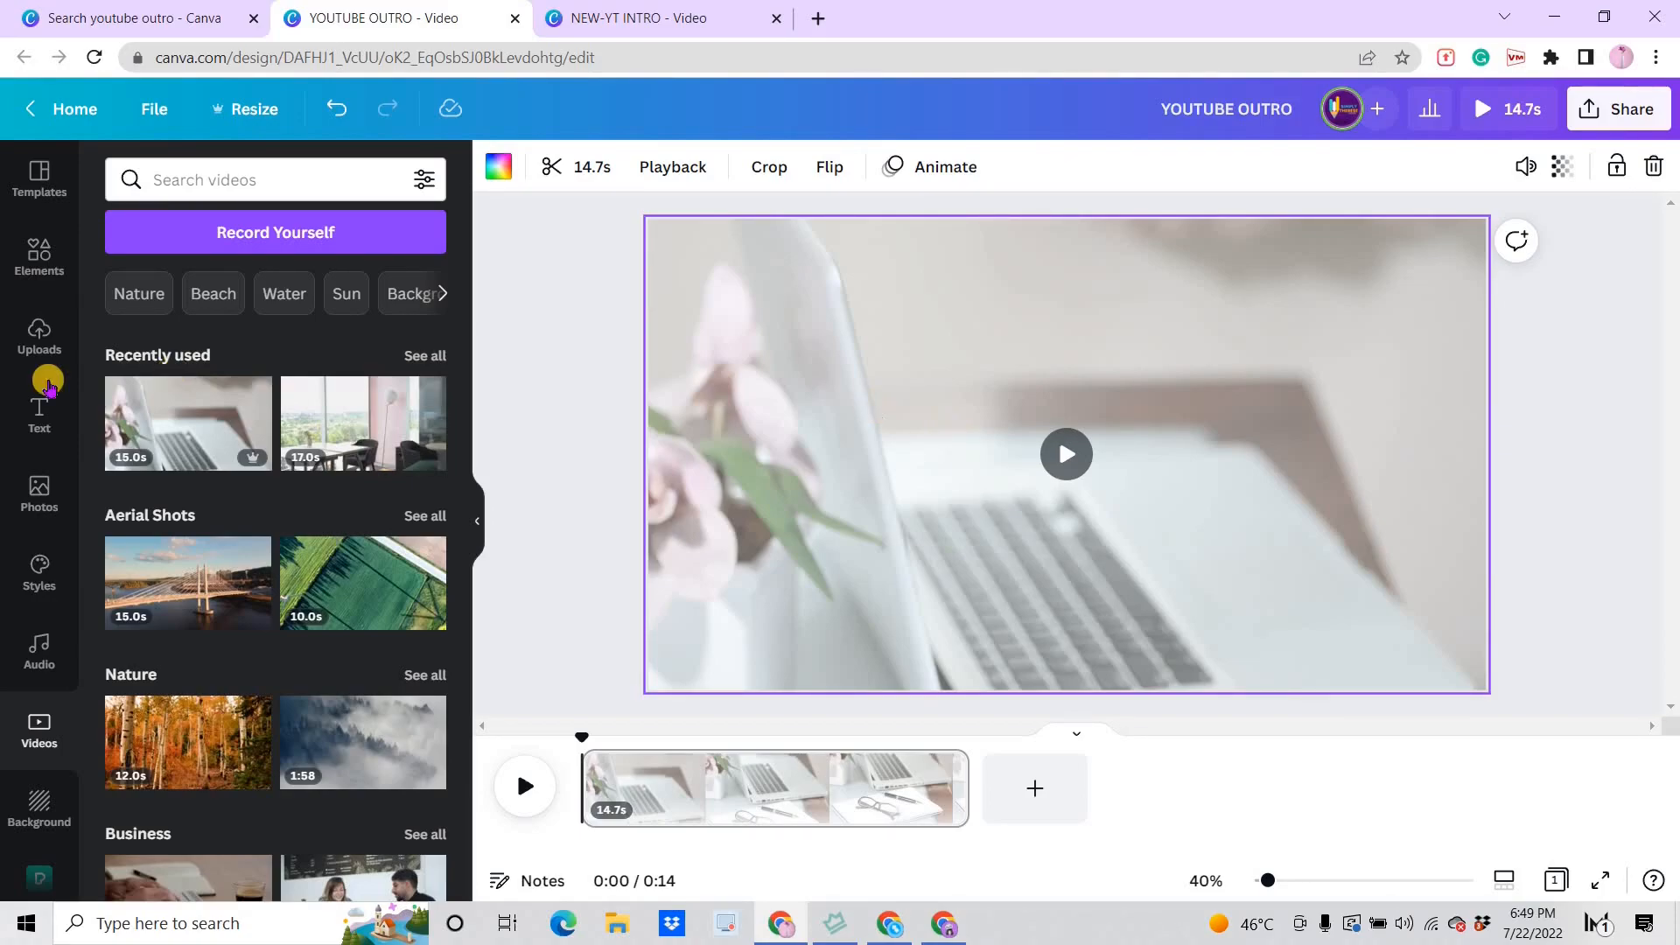
Add a heading, enlarge it to a font size of about 91, and place it centred near the page's upper edge
left_click(38, 418)
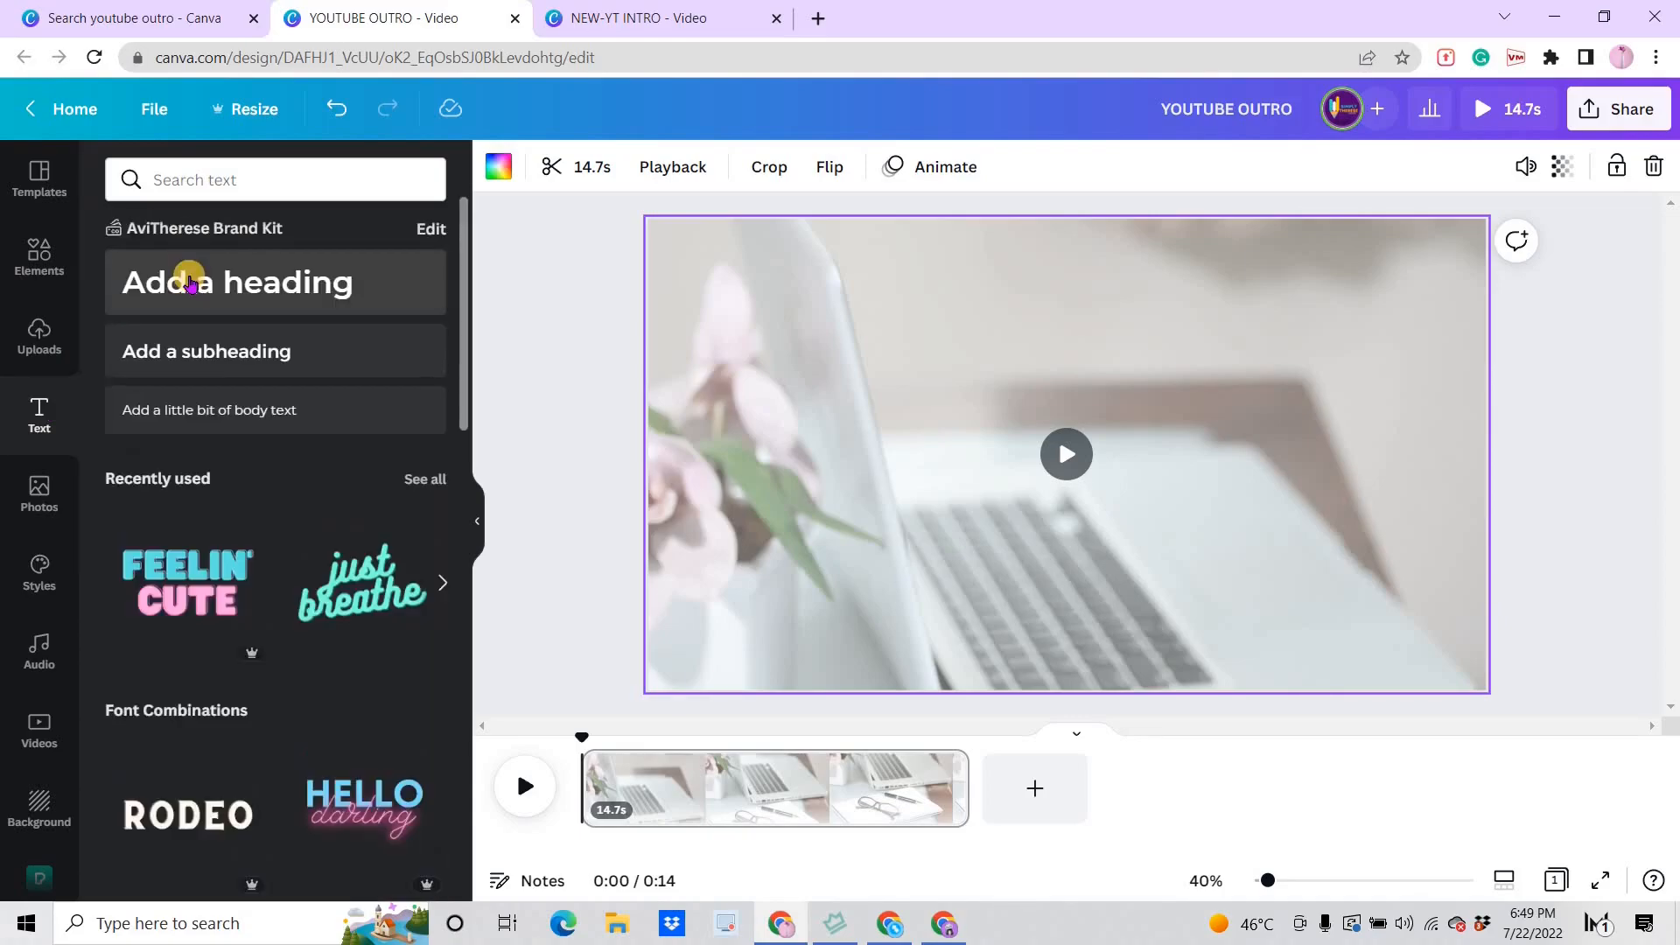
left_click(190, 282)
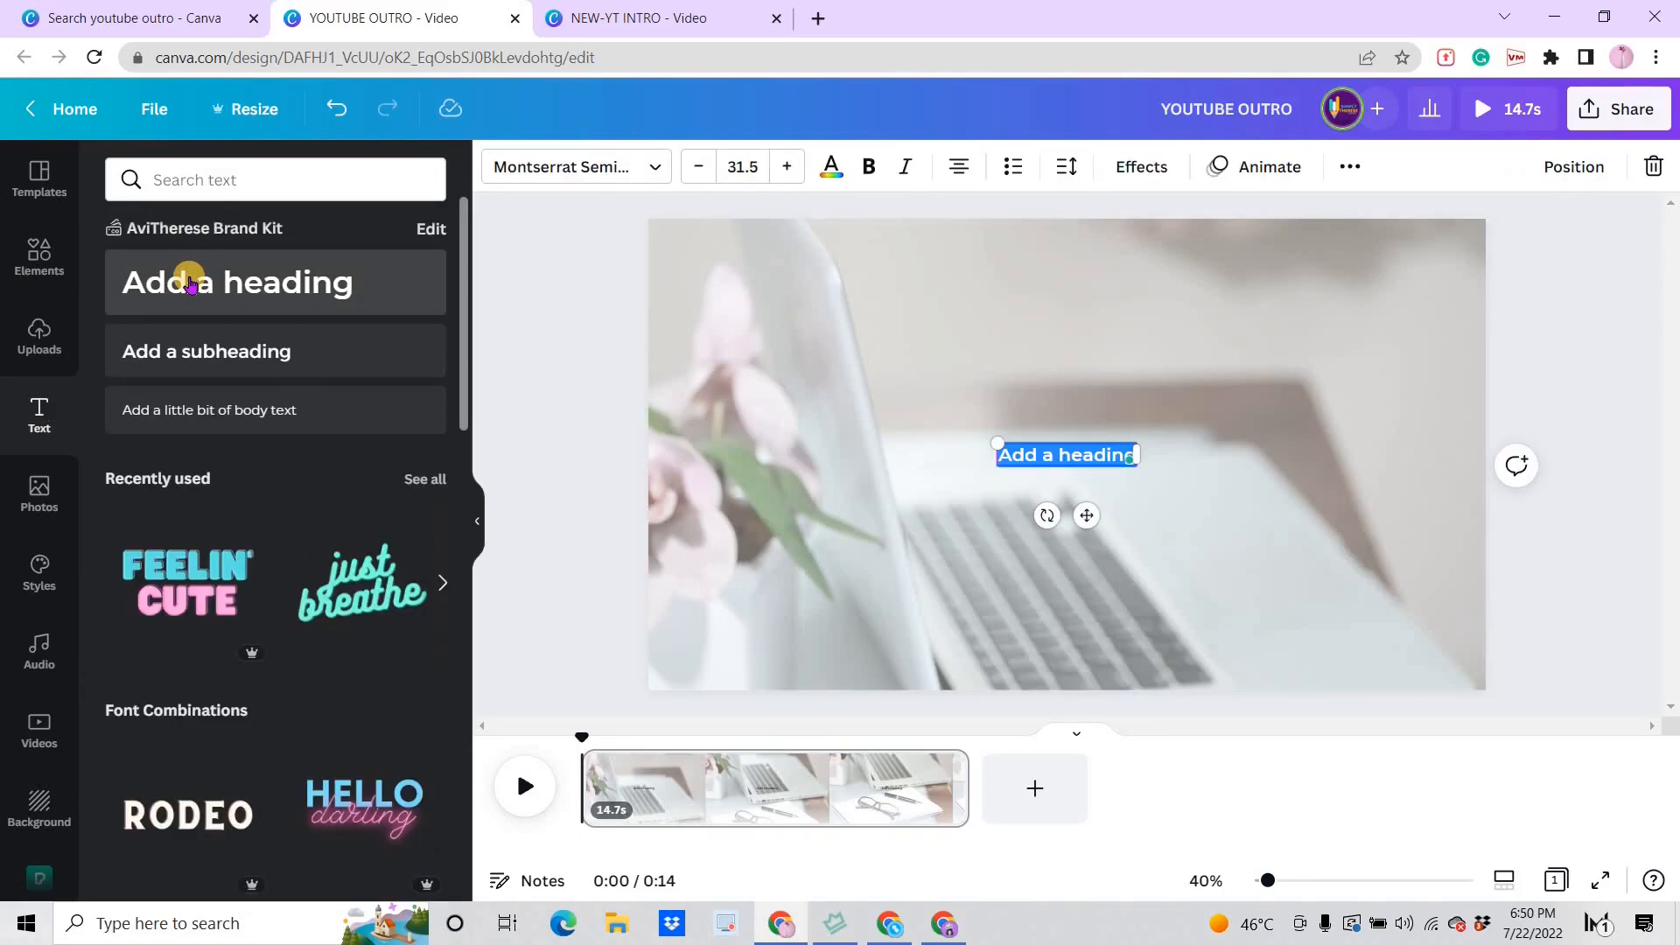
left_click_drag(998, 443, 728, 321)
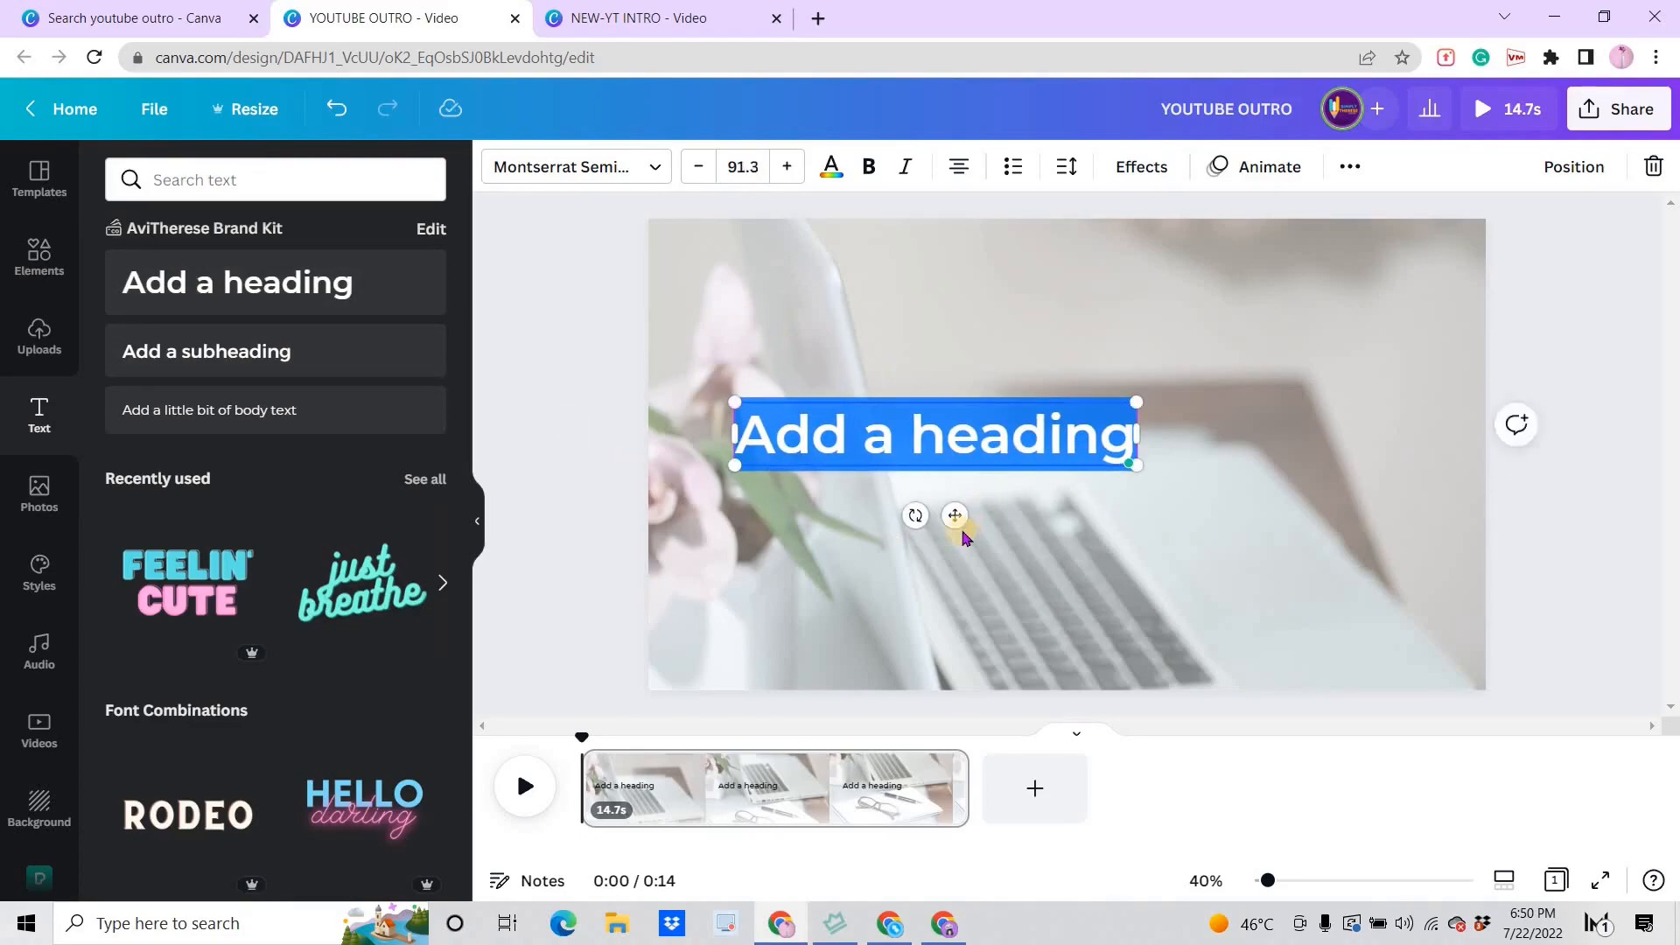
left_click_drag(956, 516, 1087, 372)
Set the heading's font to CC Up Up And Away and its text to "Thank you for Watching!"
left_click(608, 179)
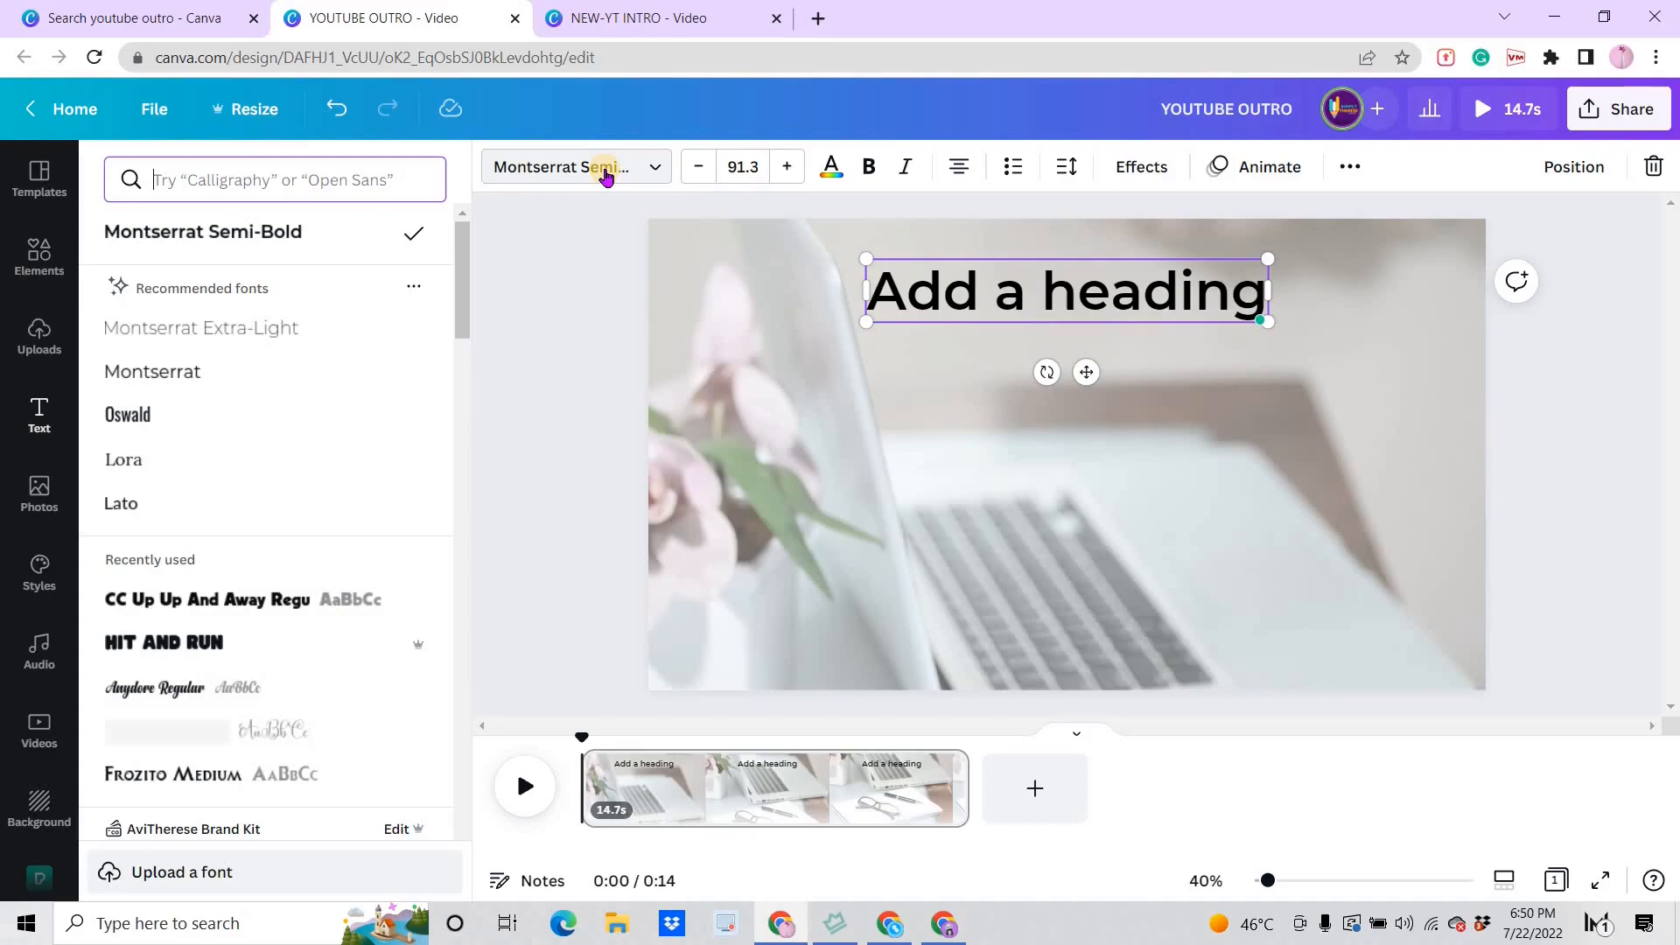
left_click(244, 601)
double_click(1036, 289)
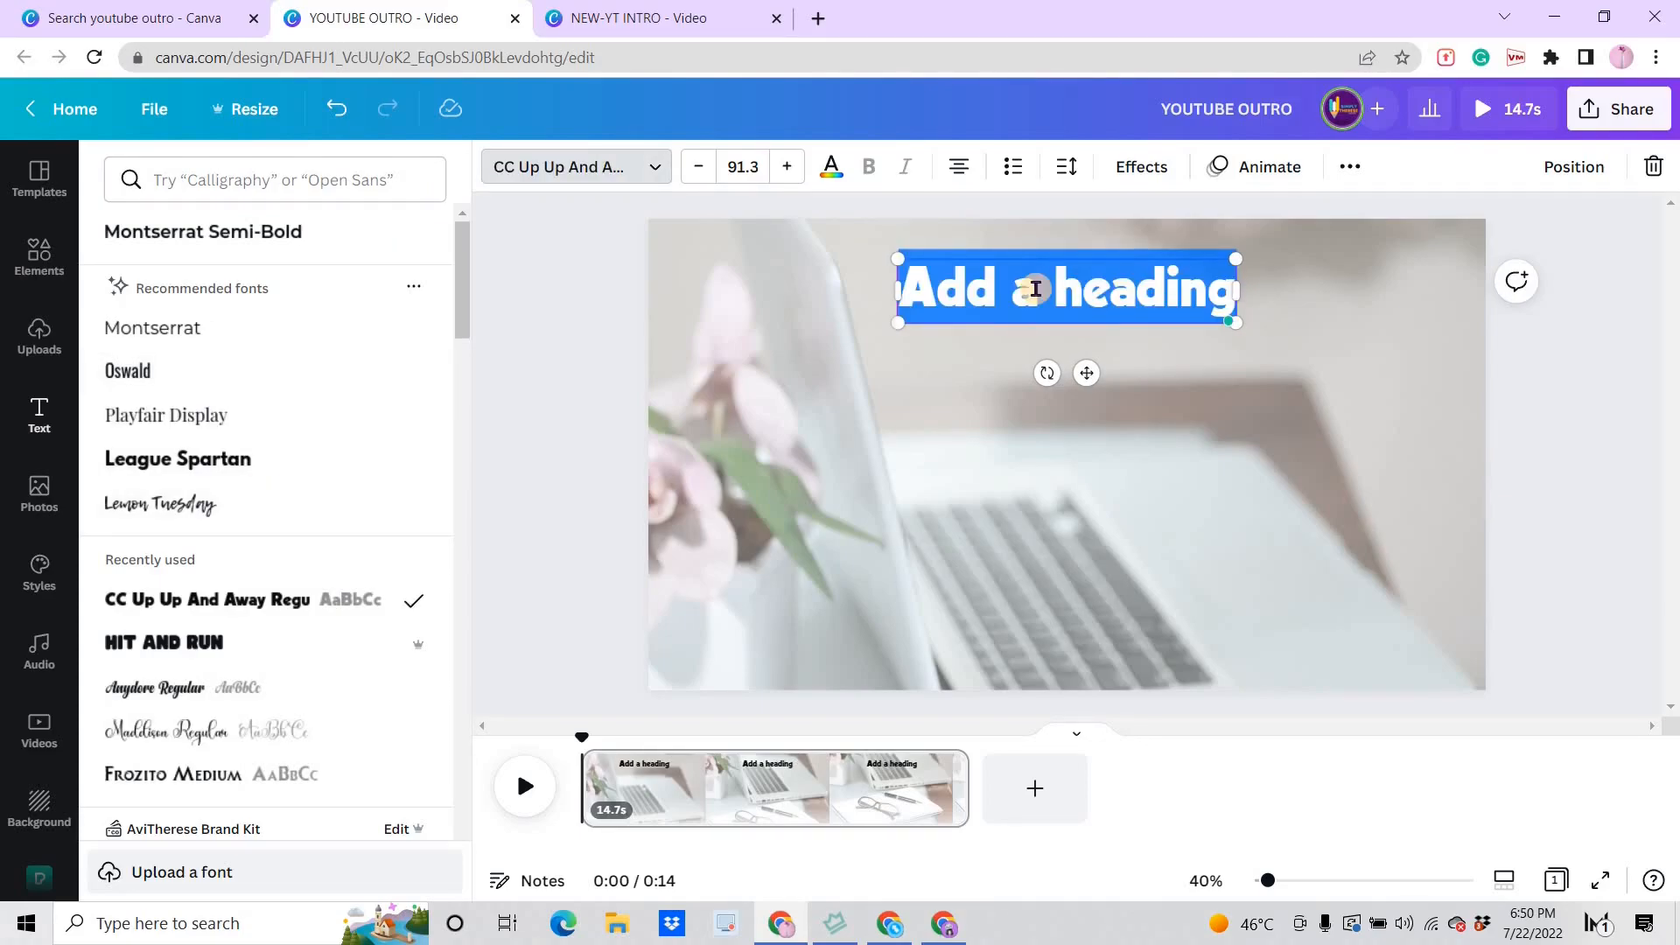
type("Thank")
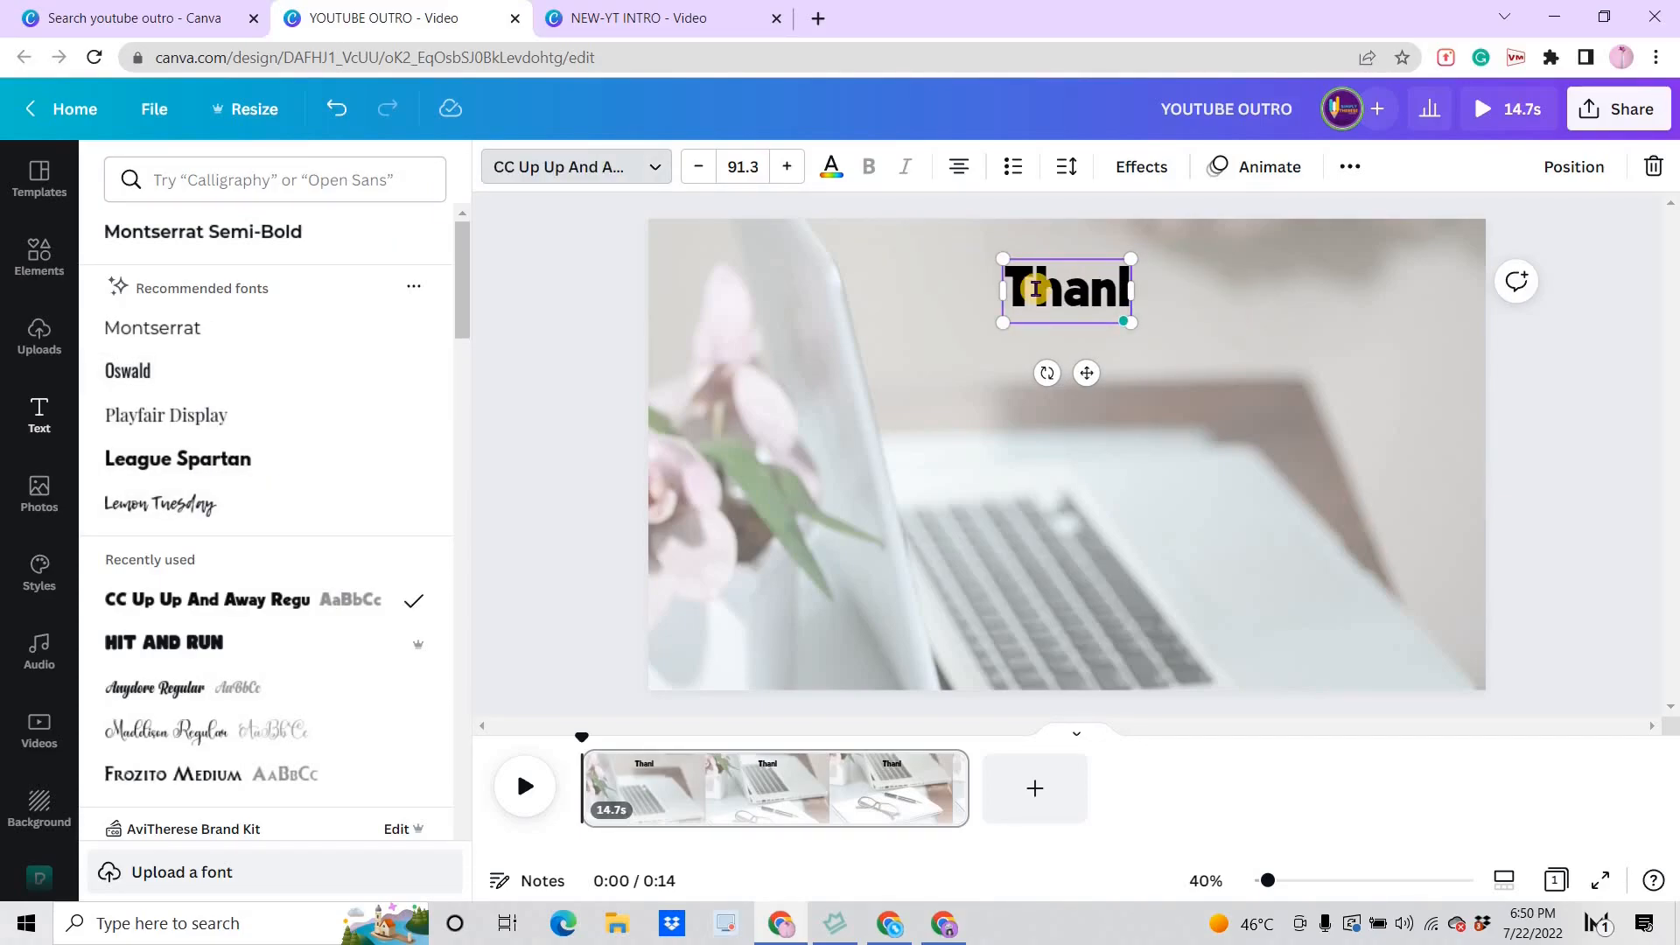
type(" you for Watching!")
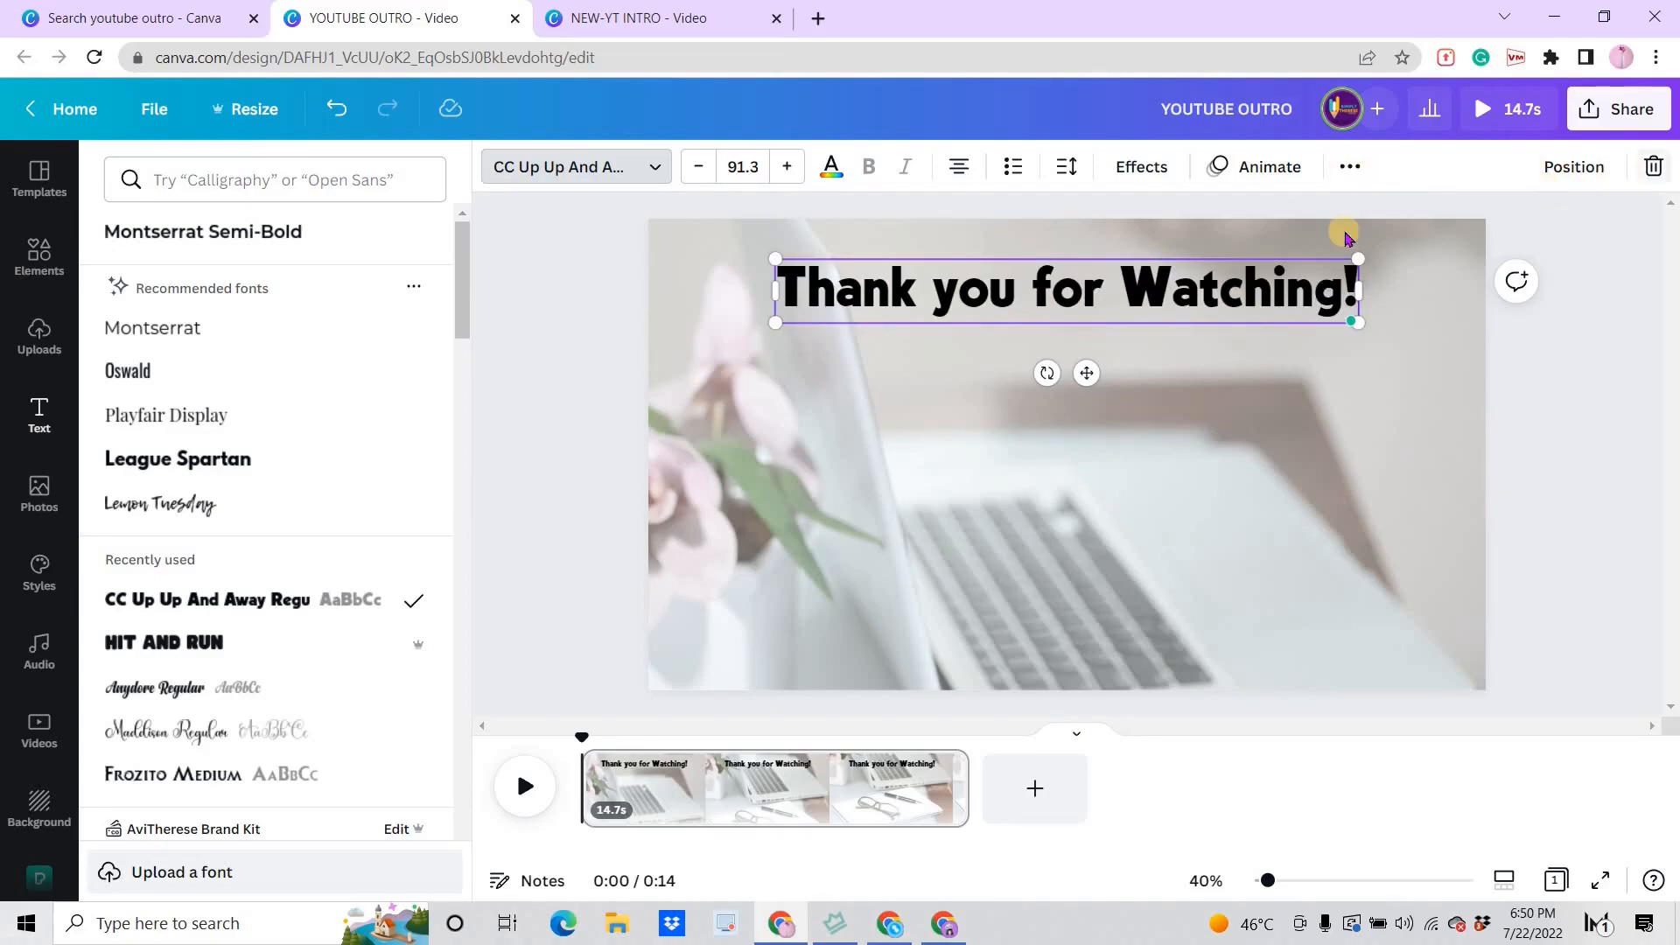
Check the heading's horizontal alignment to the page in the position options
left_click(1584, 171)
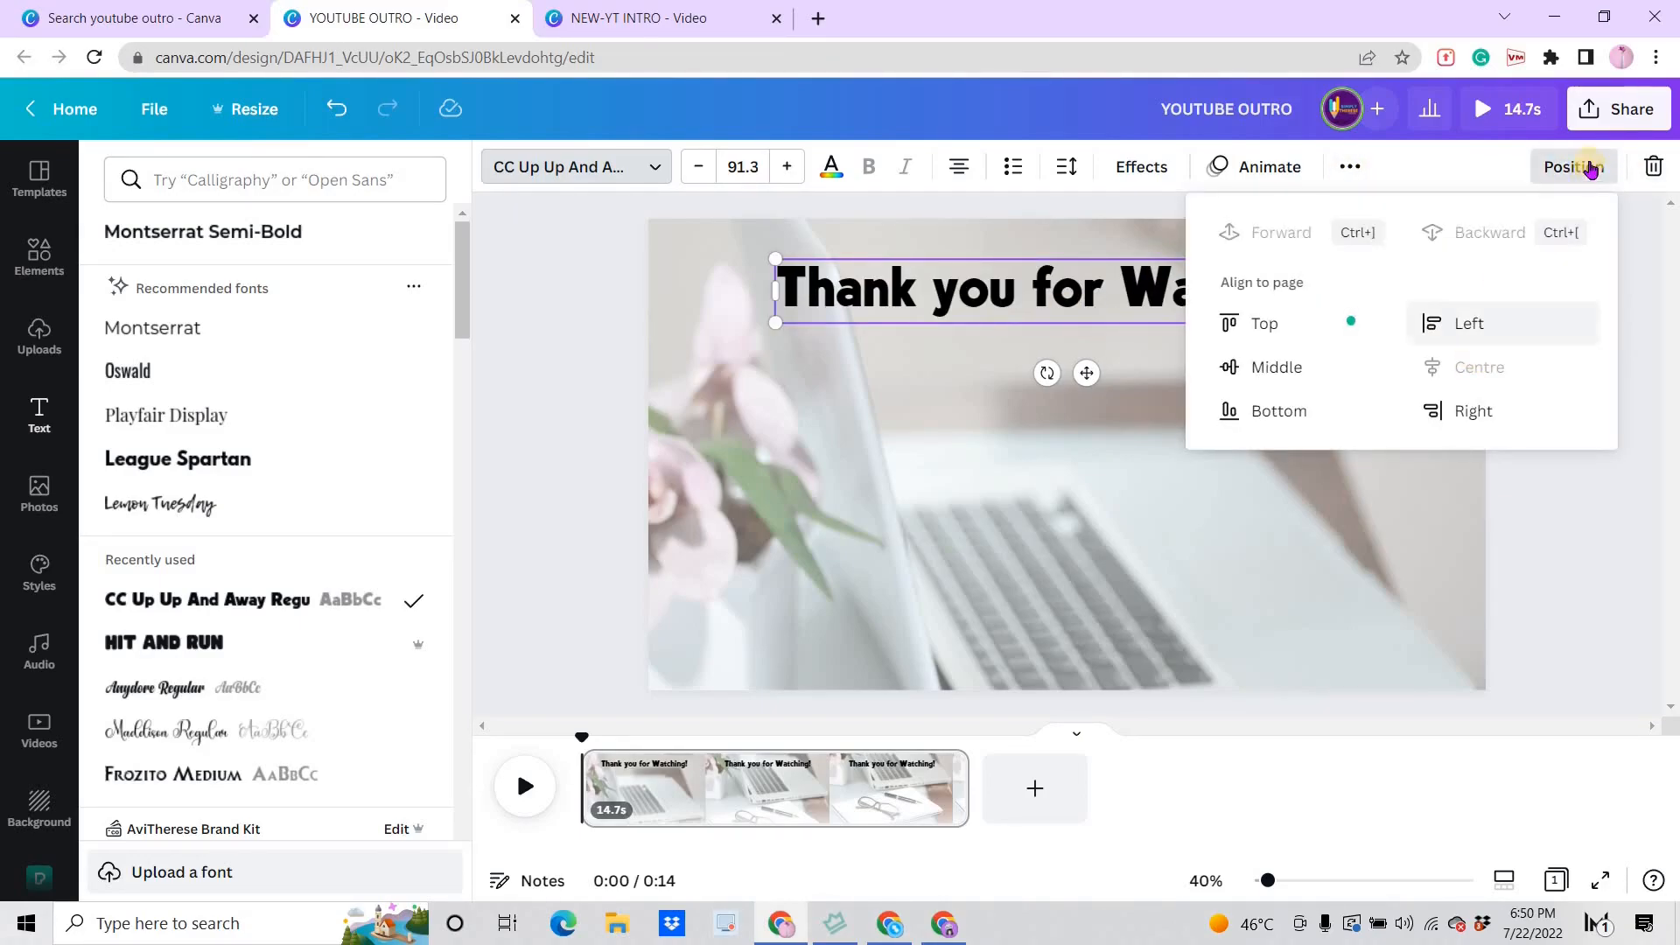
left_click(1580, 169)
left_click(1578, 167)
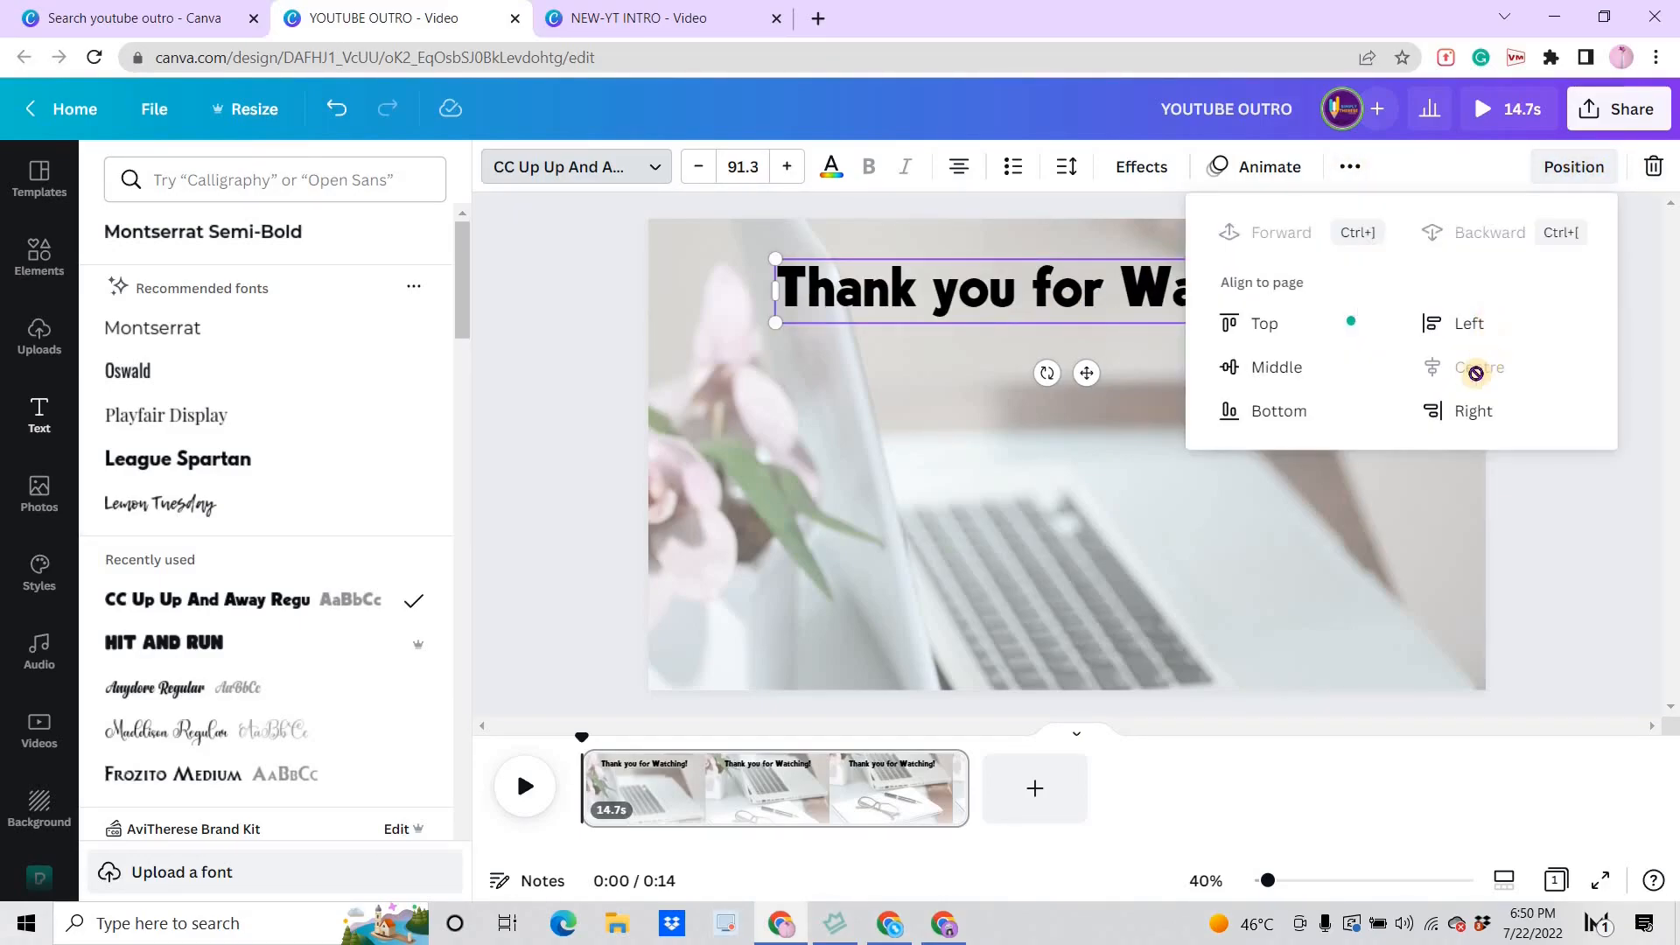
left_click(1545, 522)
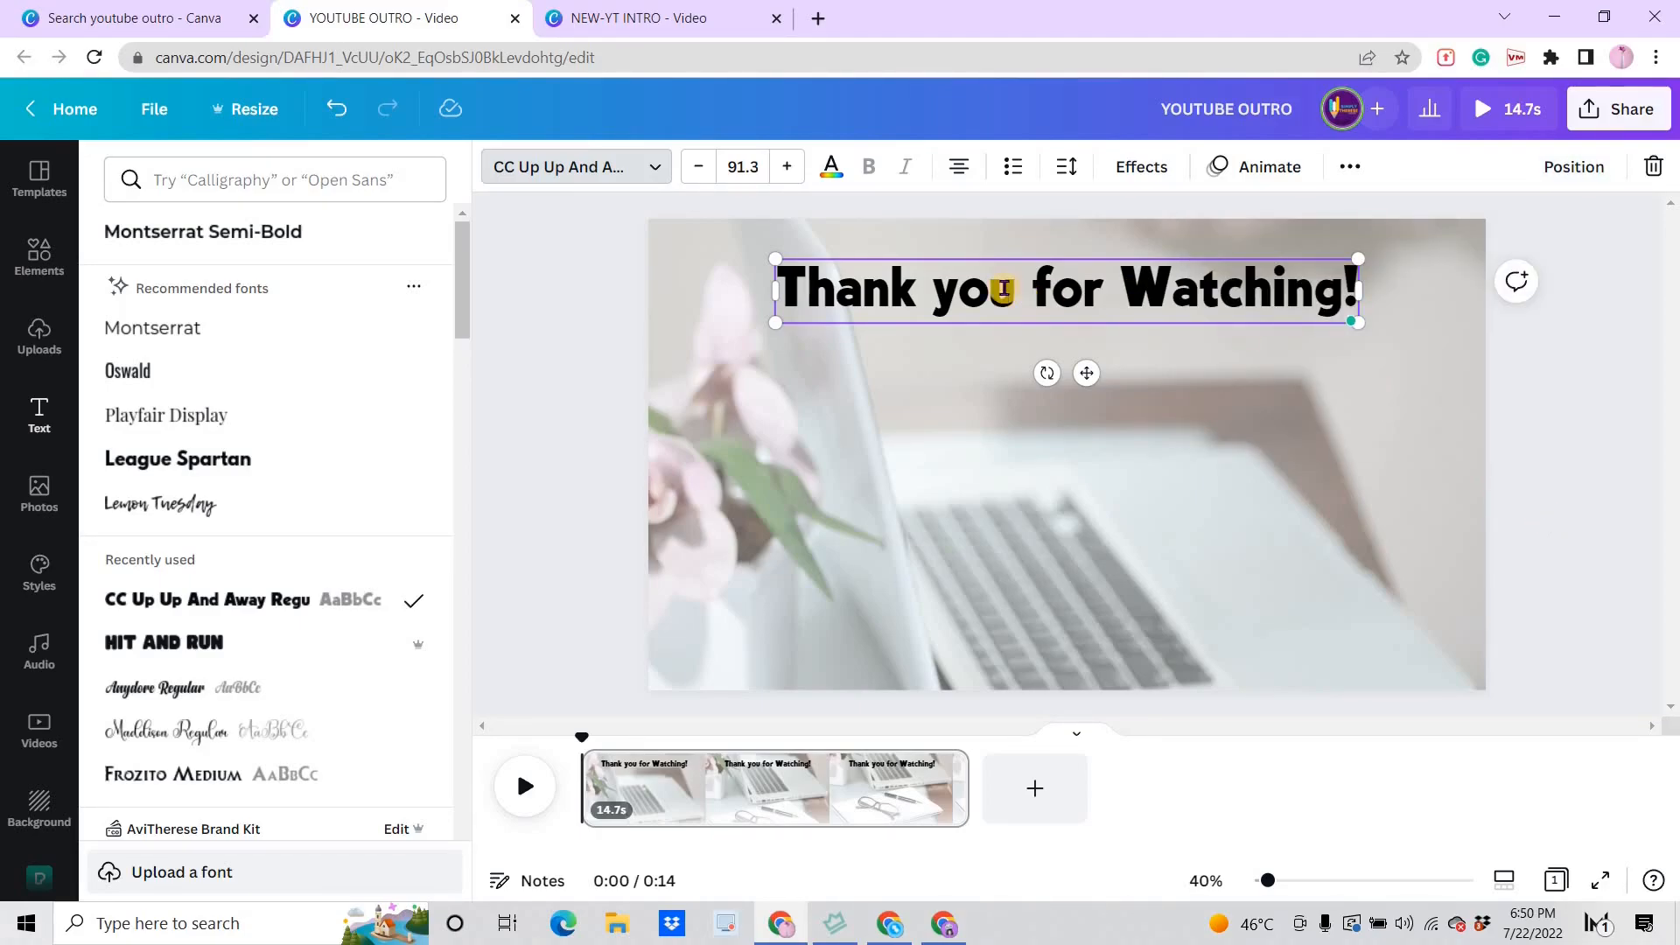
Colour the "Thank you for Watching!" heading dark navy from the Printable Color Scheme palette
left_click(836, 171)
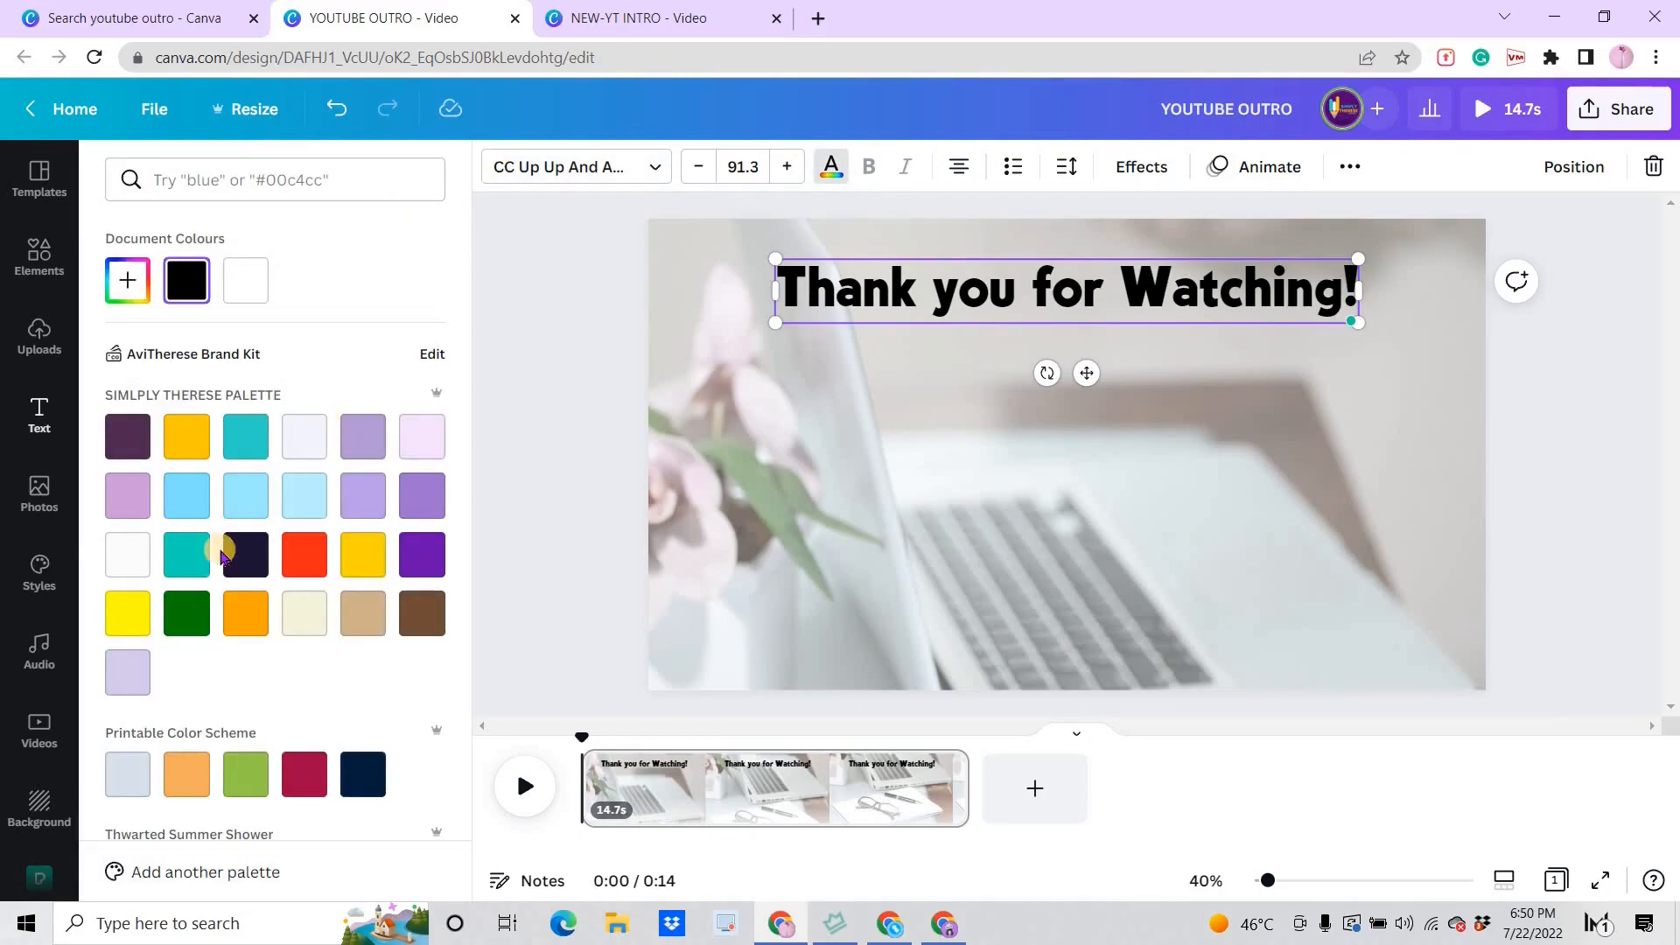
left_click(364, 778)
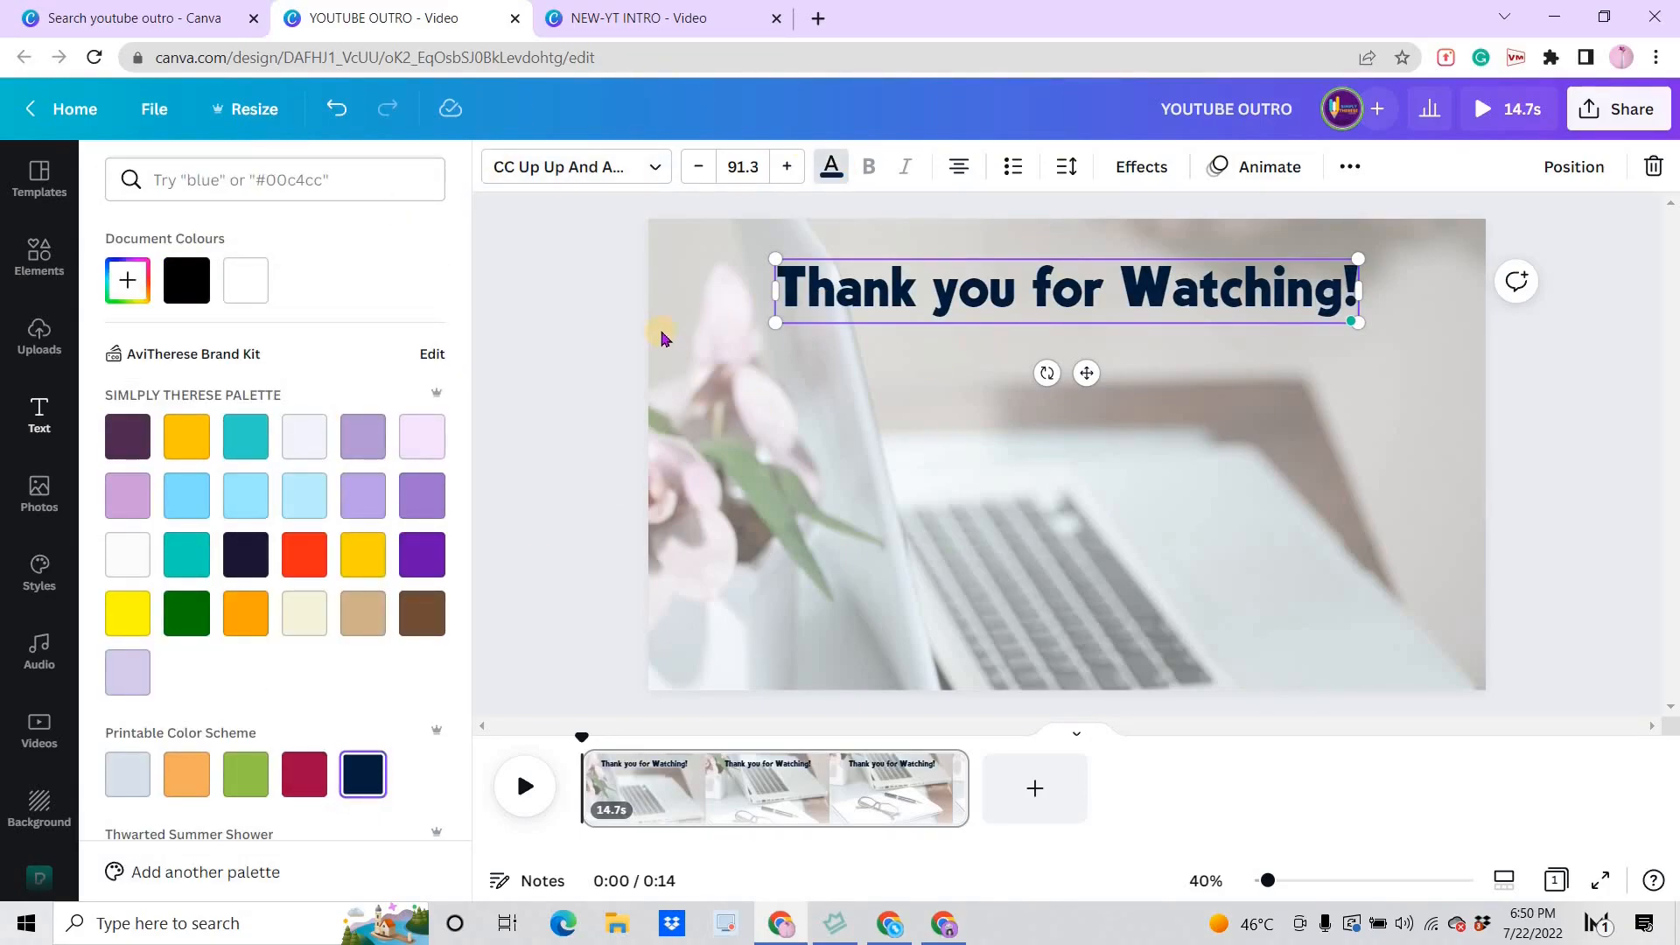
left_click(591, 341)
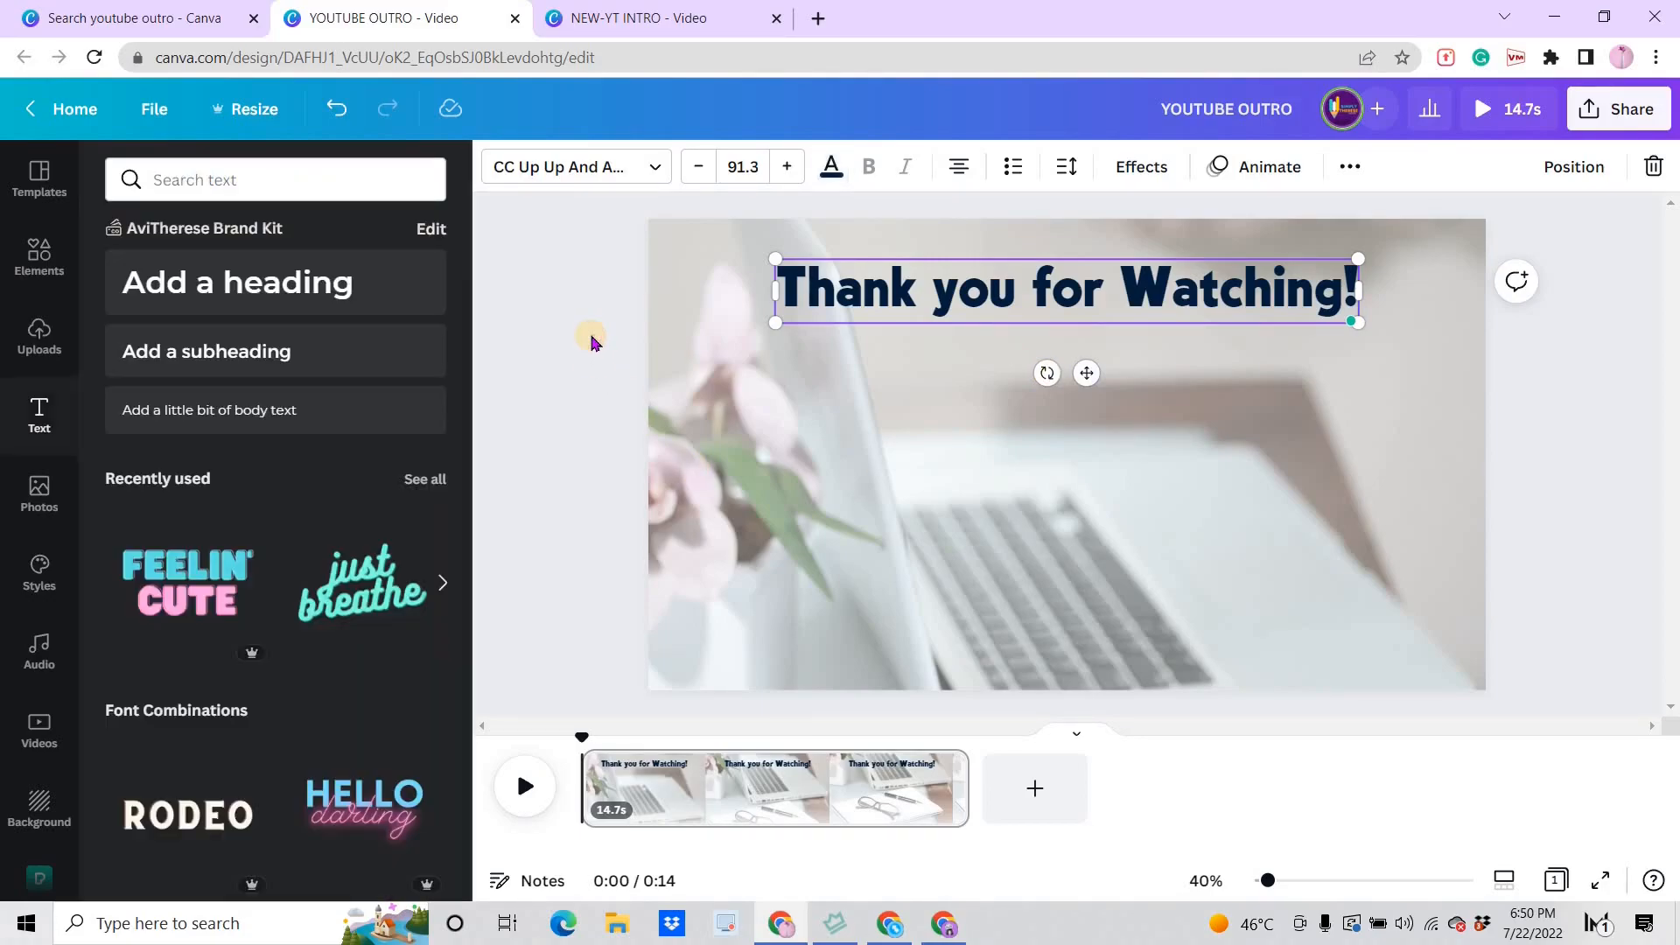
Add a narrow text box near the page's lower left with font size 50 and the text "RECENT VIDEO"
left_click_drag(1014, 668, 956, 692)
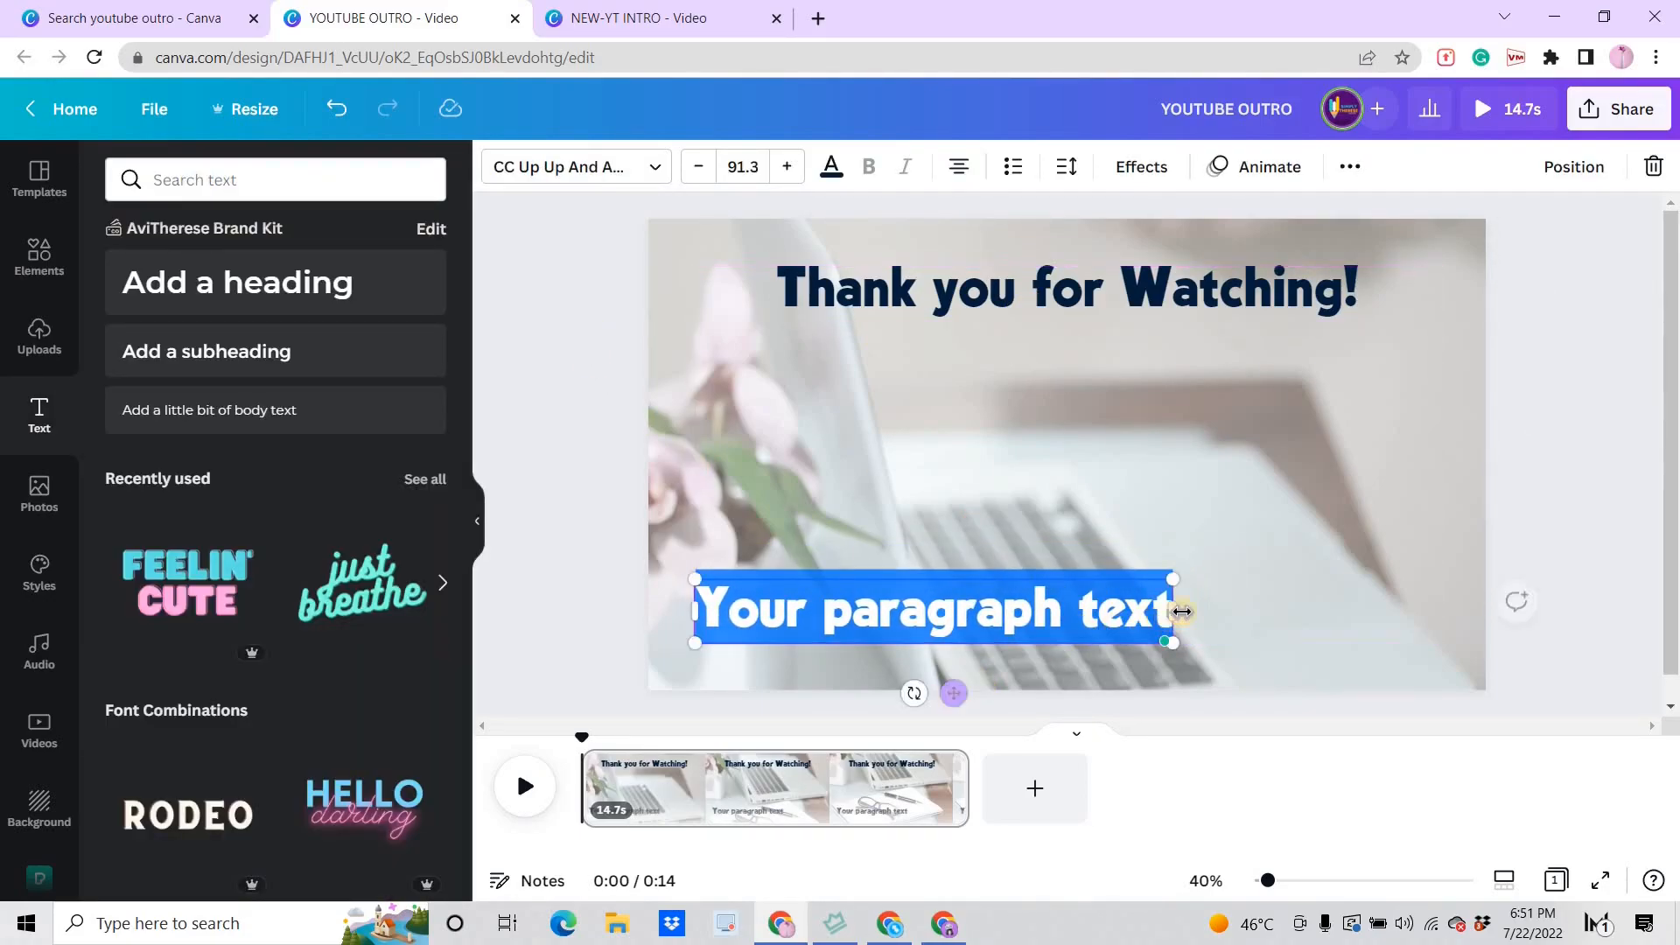
left_click_drag(1182, 611, 945, 612)
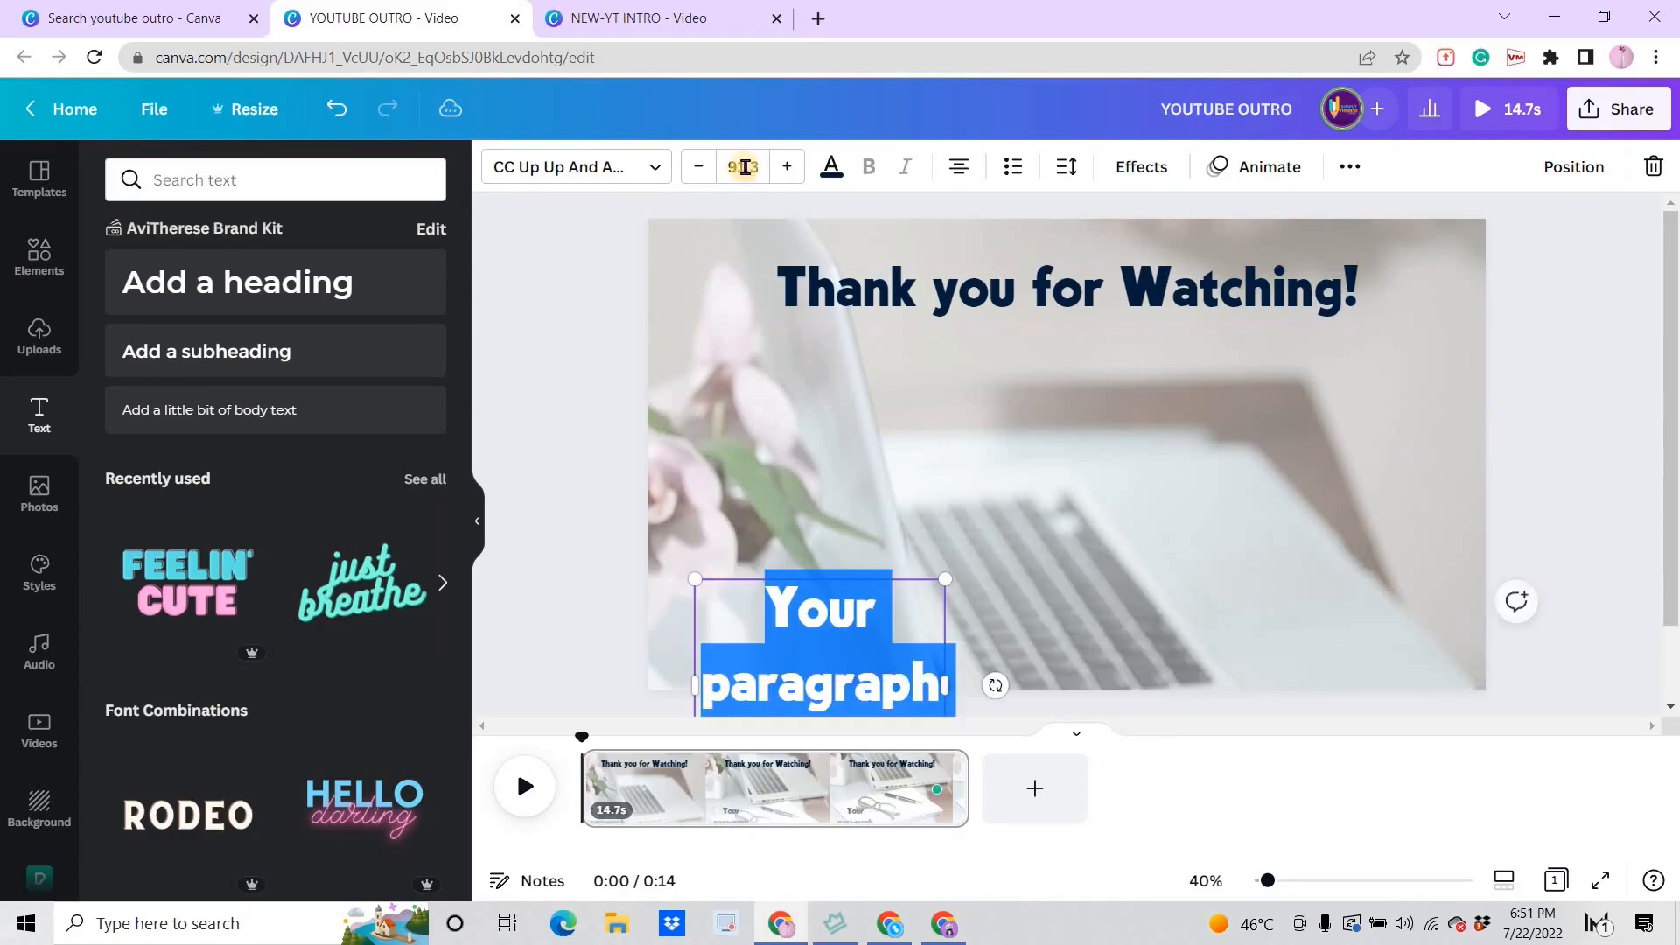
left_click(746, 165)
type("50")
key("Return")
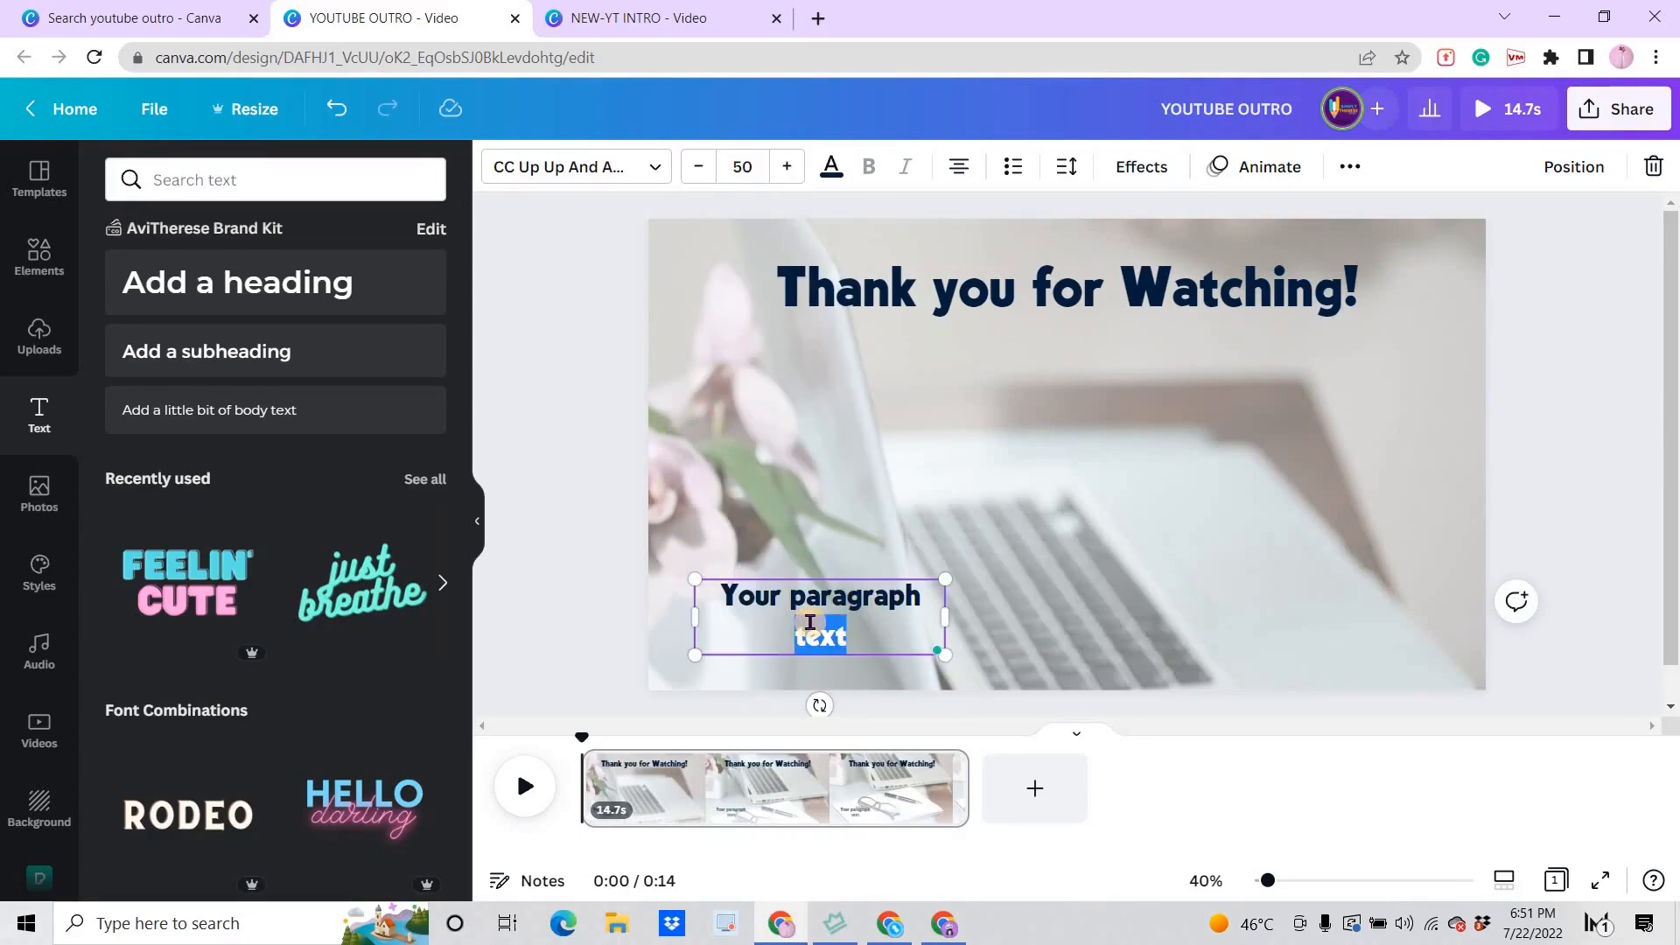
double_click(810, 623)
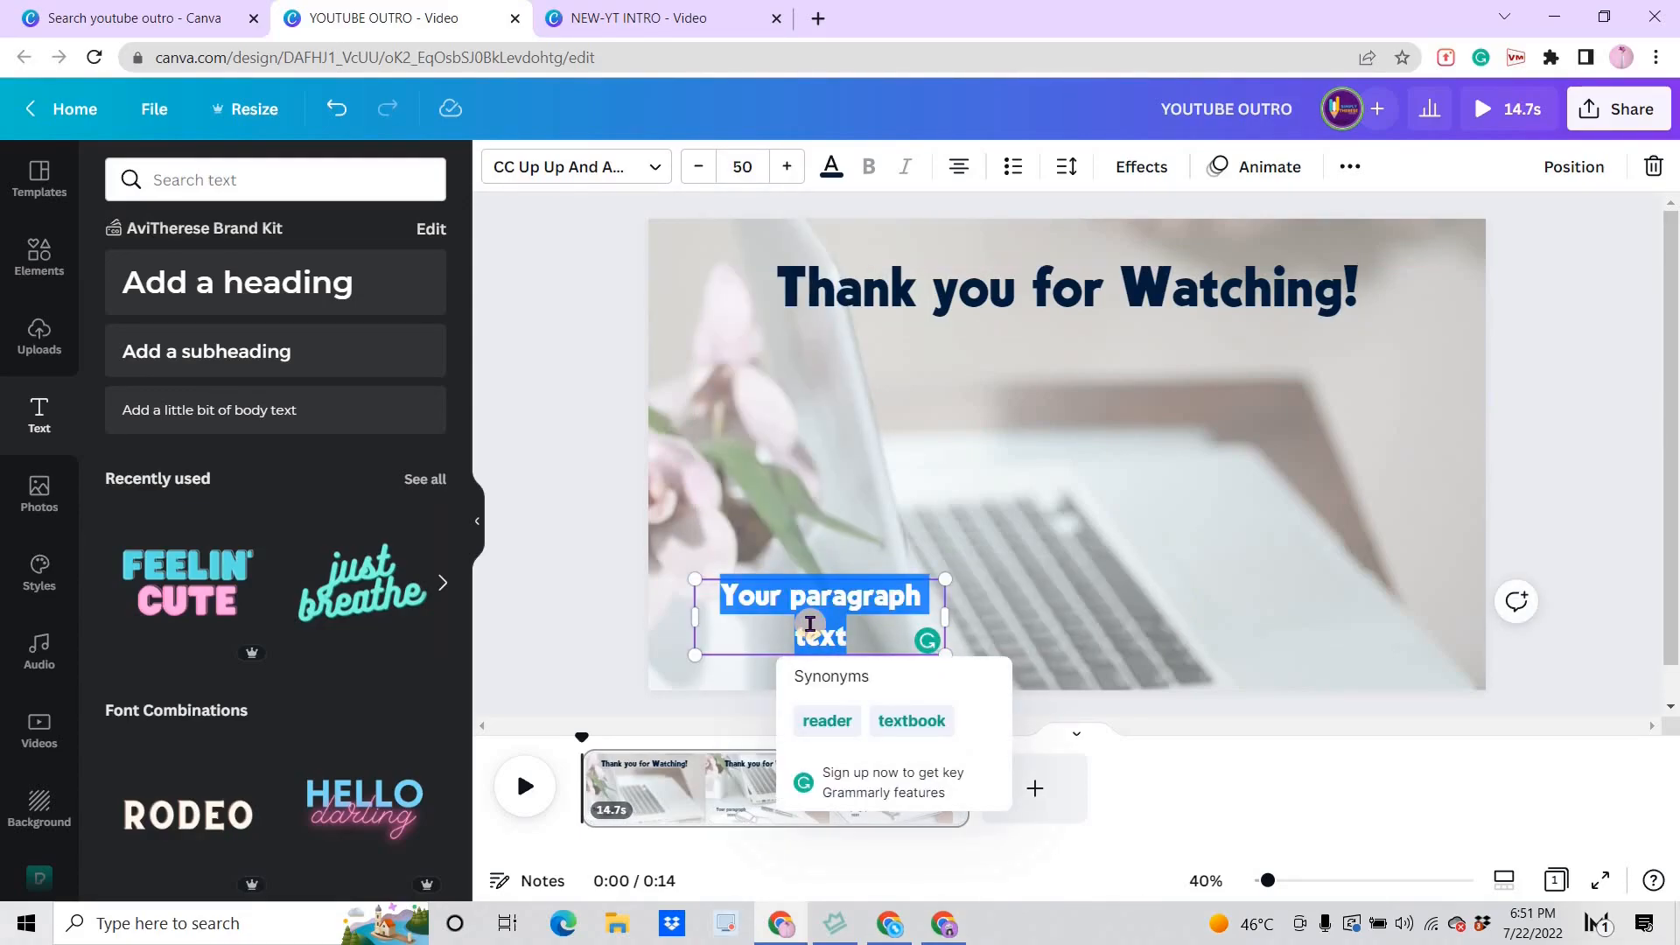
type("RECENT VIDEO")
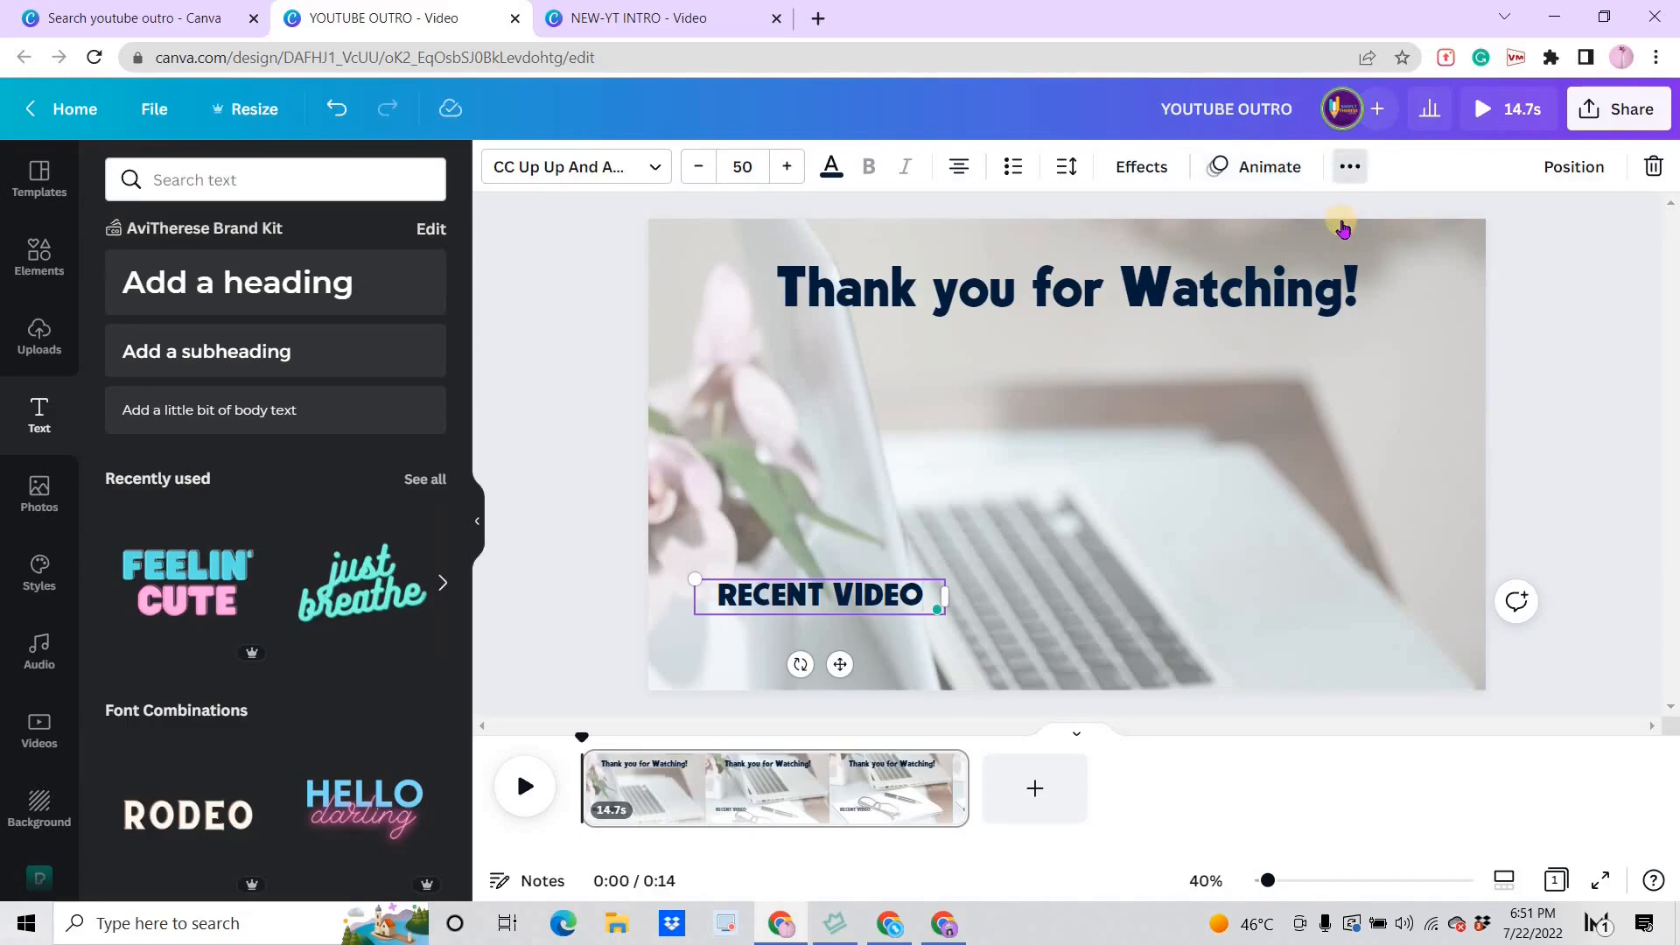
Duplicate the "RECENT VIDEO" text, place the copy level with it on the page's right side, and change its wording to "PLAYLIST"
left_click(1350, 166)
key("ctrl+d")
left_click_drag(848, 664, 1323, 670)
double_click(1326, 593)
type("PLAYLIST")
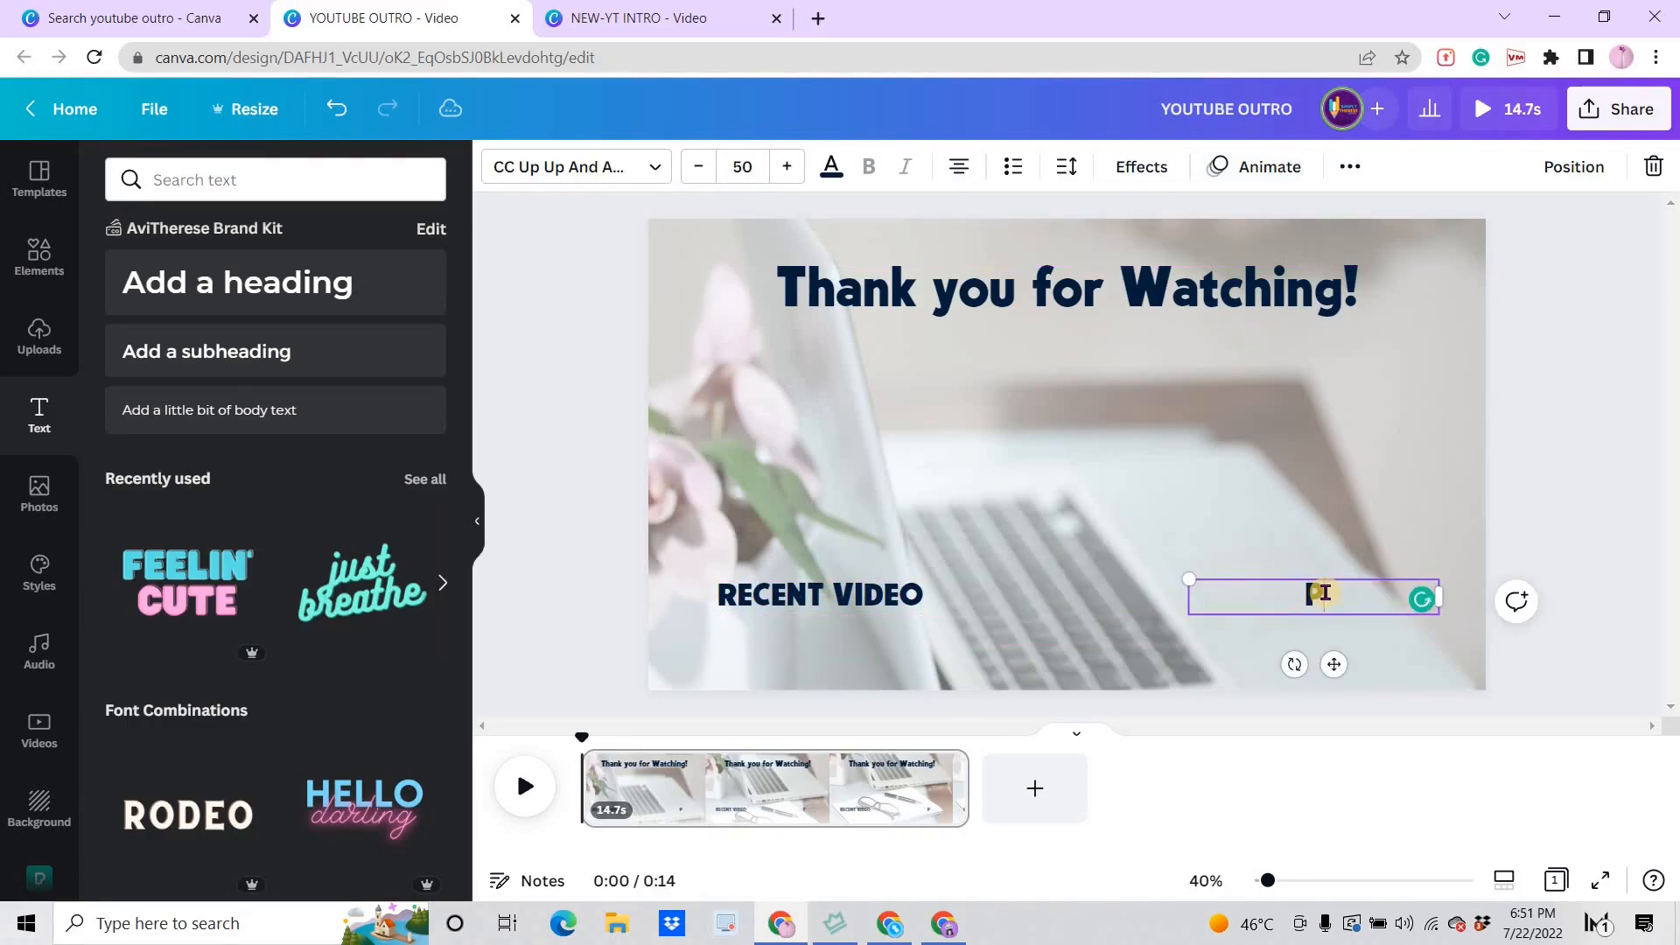
Add another text box in the middle of the page and set its font to Playlist Script
left_click(815, 547)
key("t")
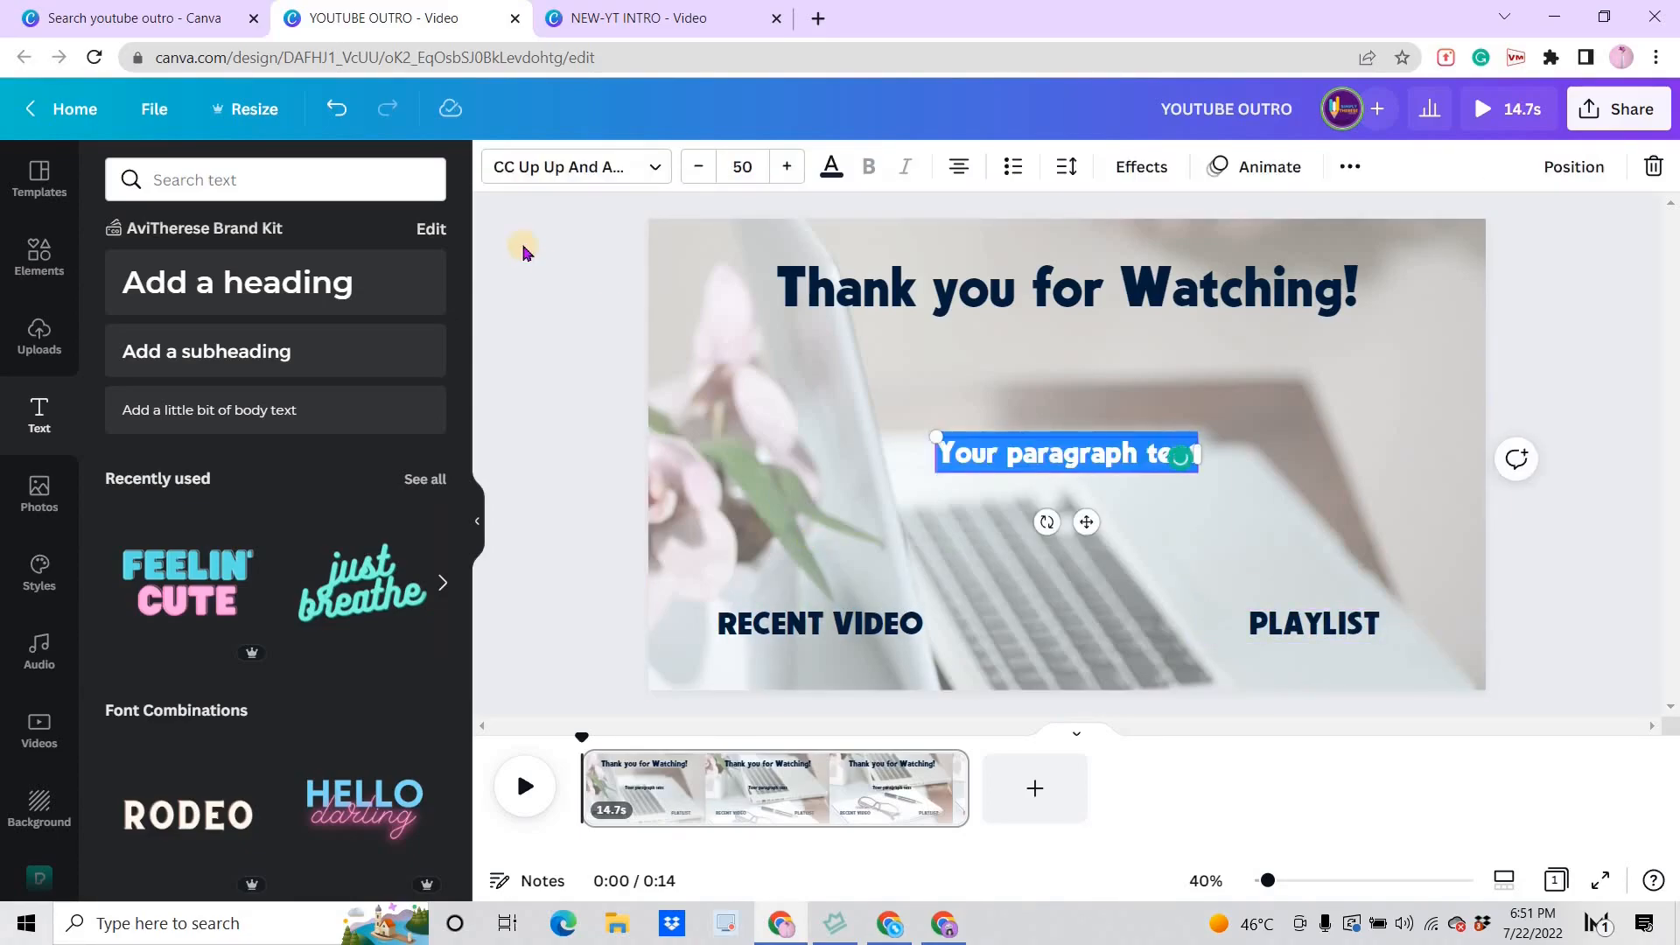
left_click(520, 166)
scroll(218, 443, "down", 5)
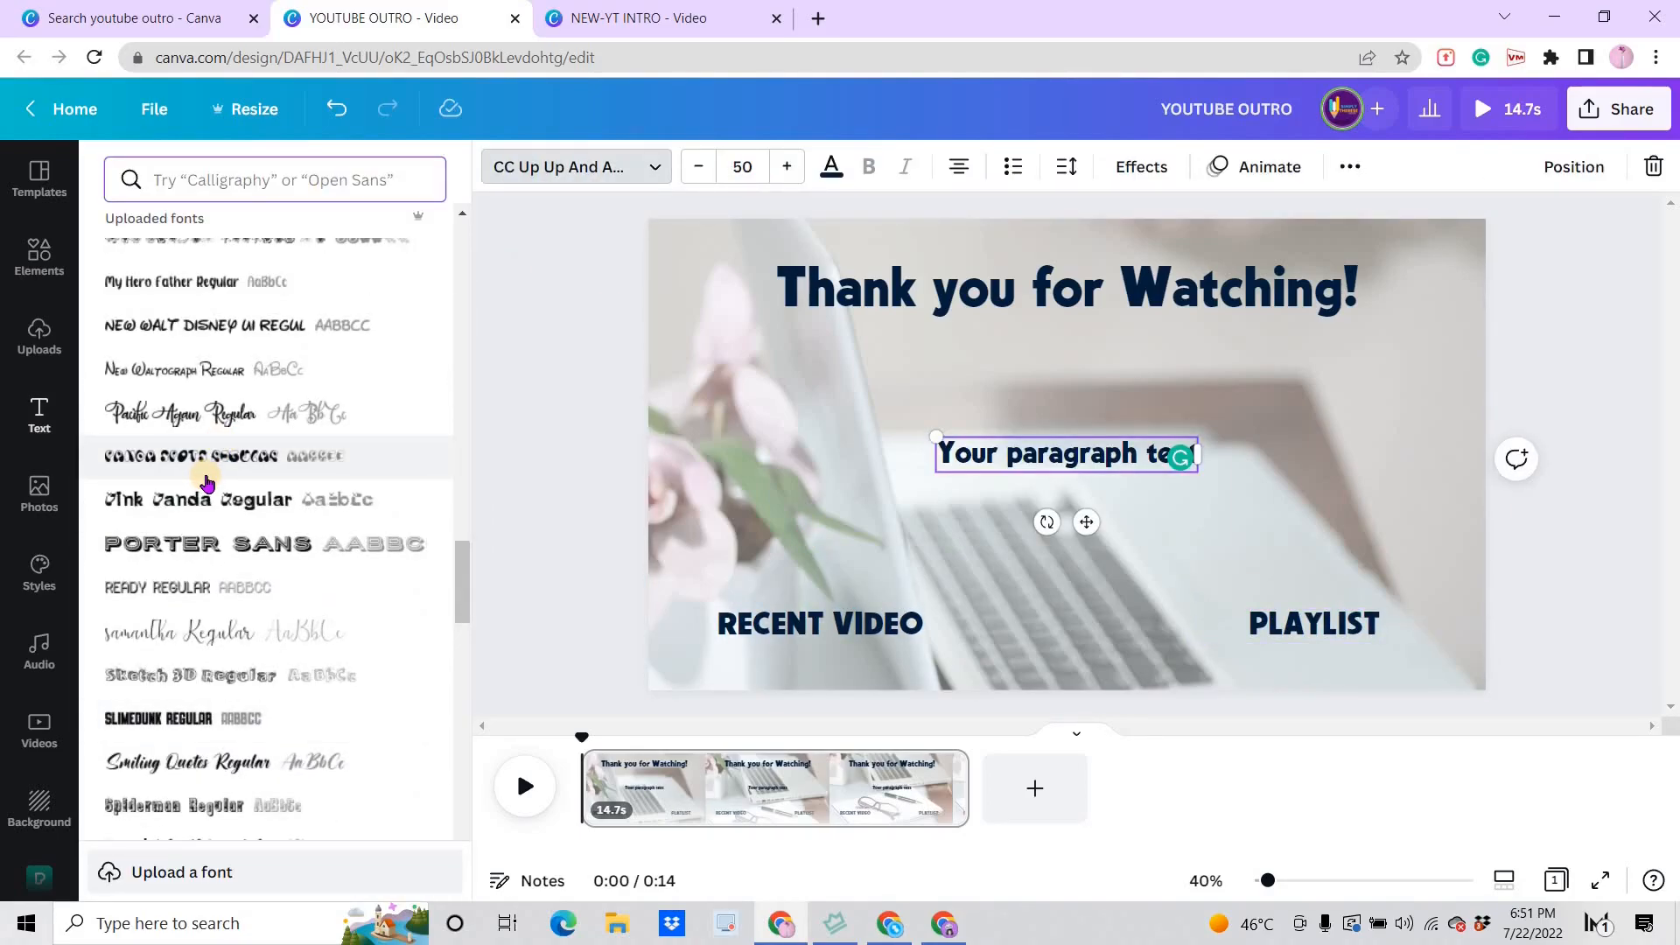
scroll(205, 481, "up", 4)
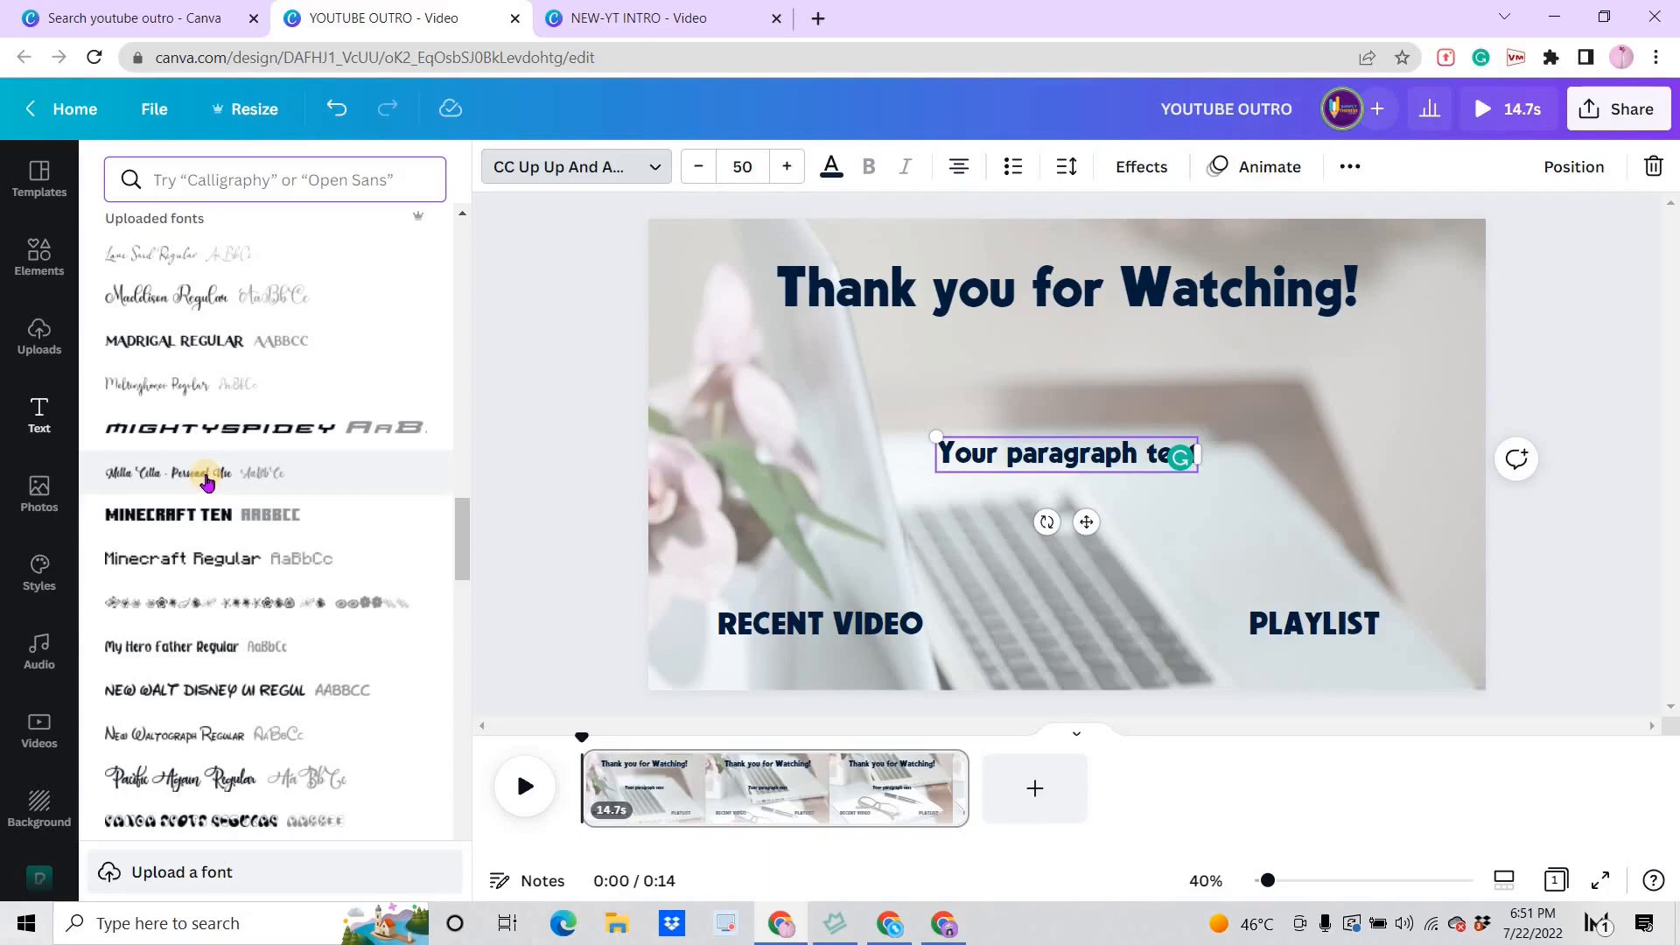
Replace the new text box's wording with "Check out my" and place it centred just above "RECENT VIDEO"
double_click(1032, 452)
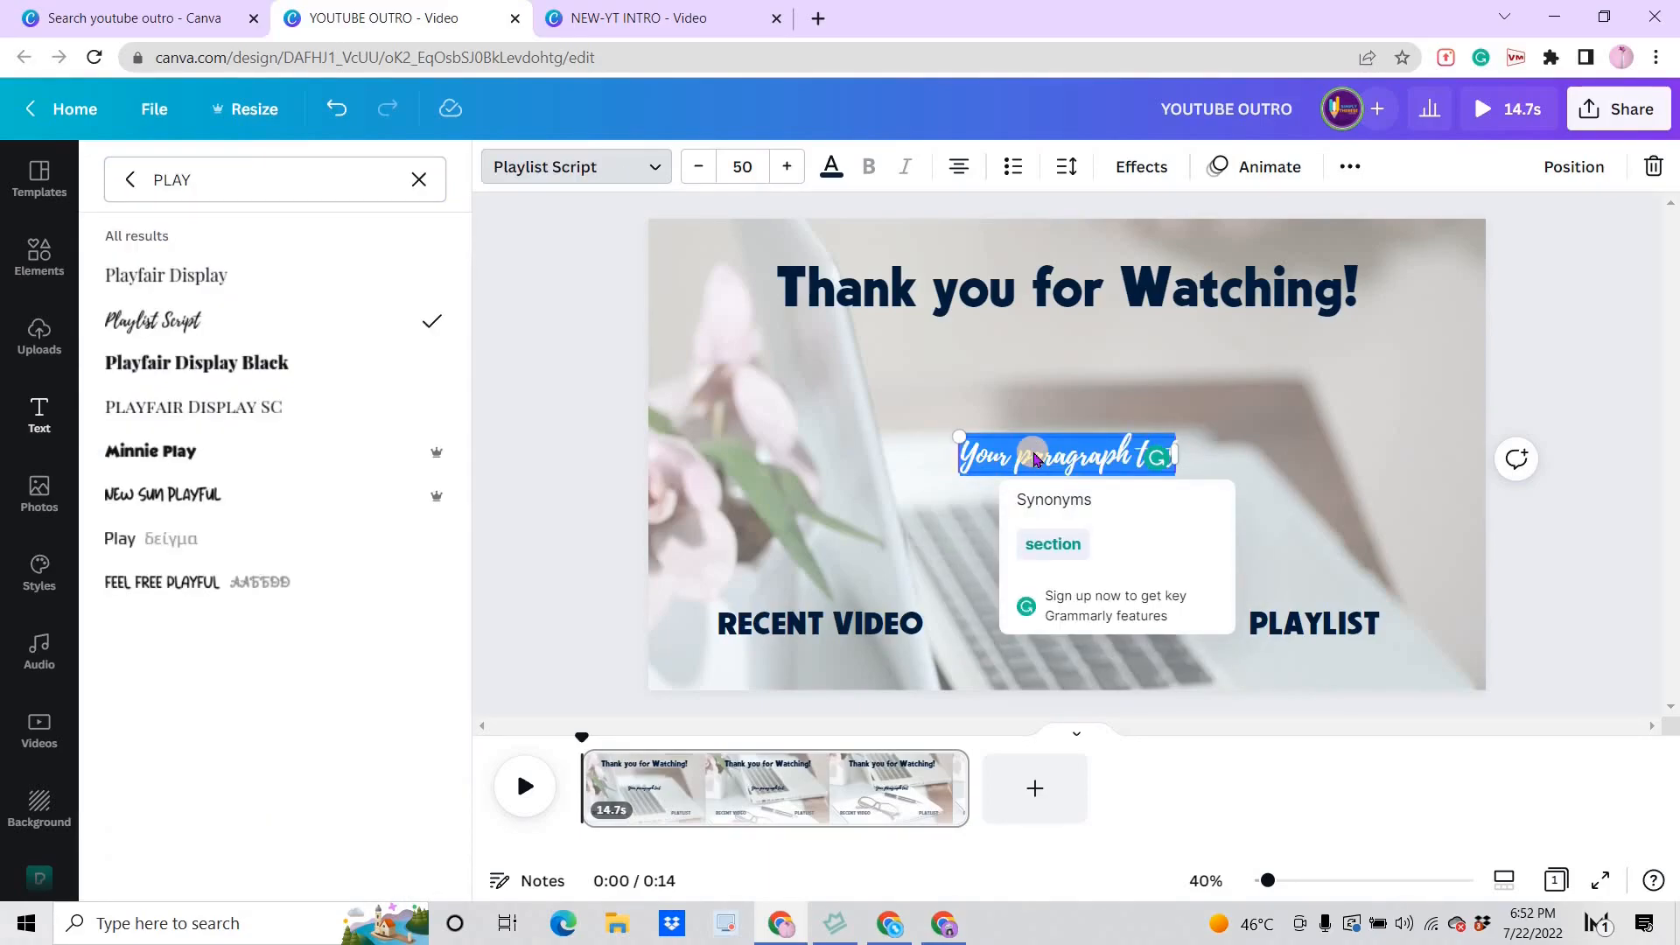
type("Check out my")
left_click_drag(1078, 537, 840, 650)
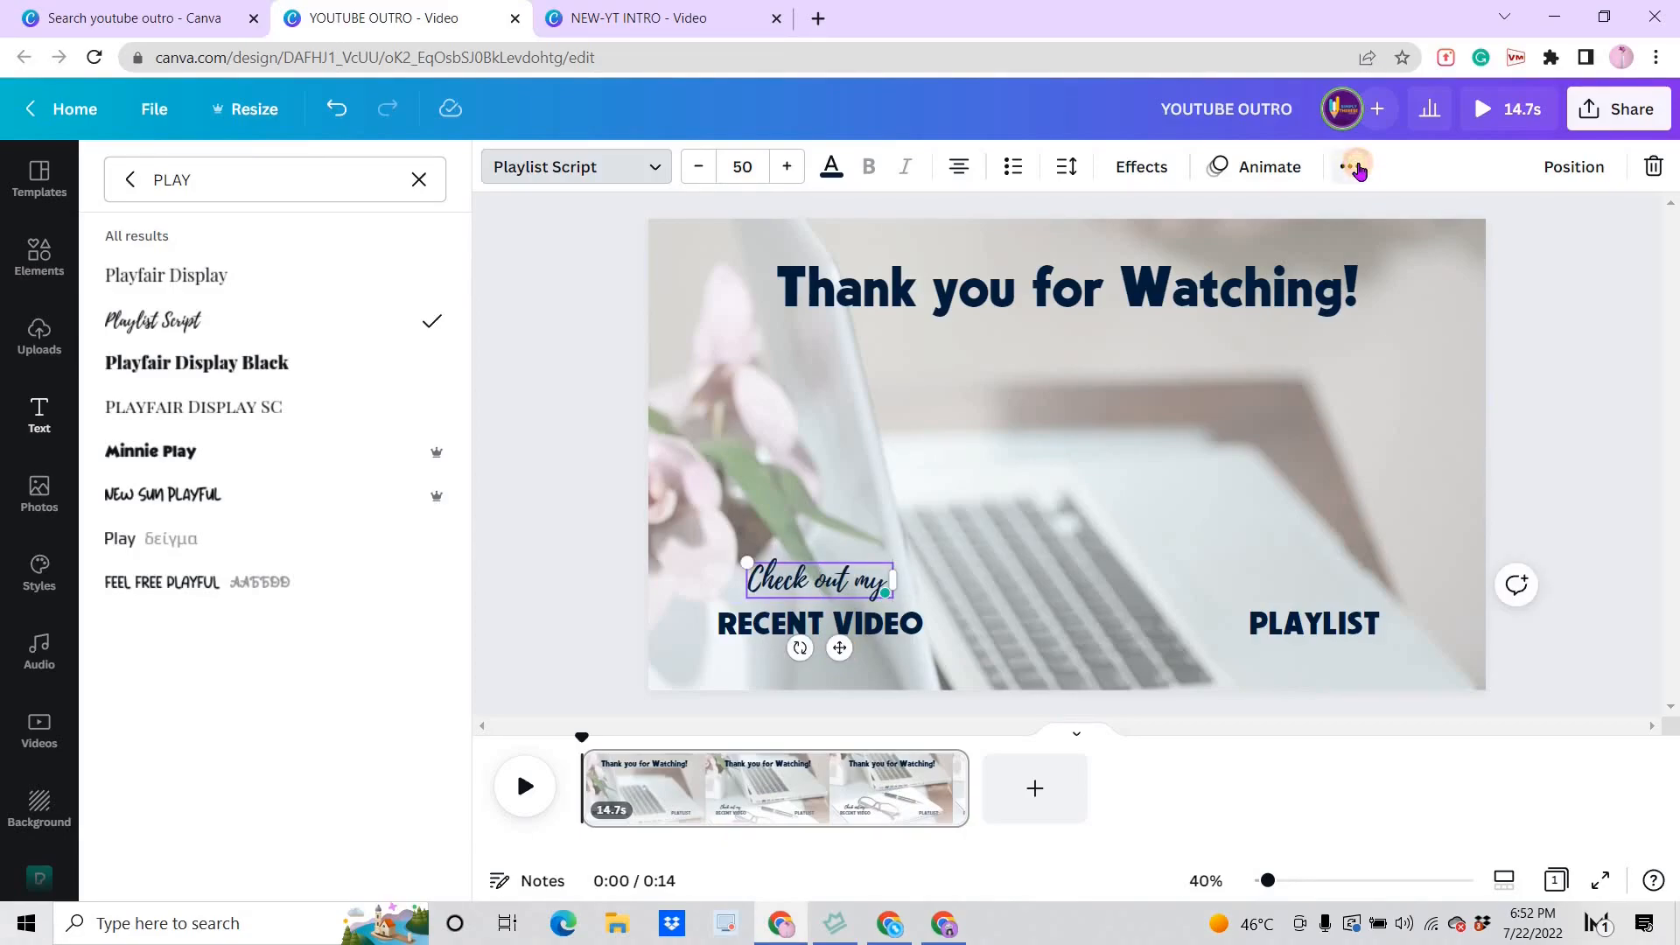
left_click(1354, 168)
left_click(888, 562)
double_click(829, 586)
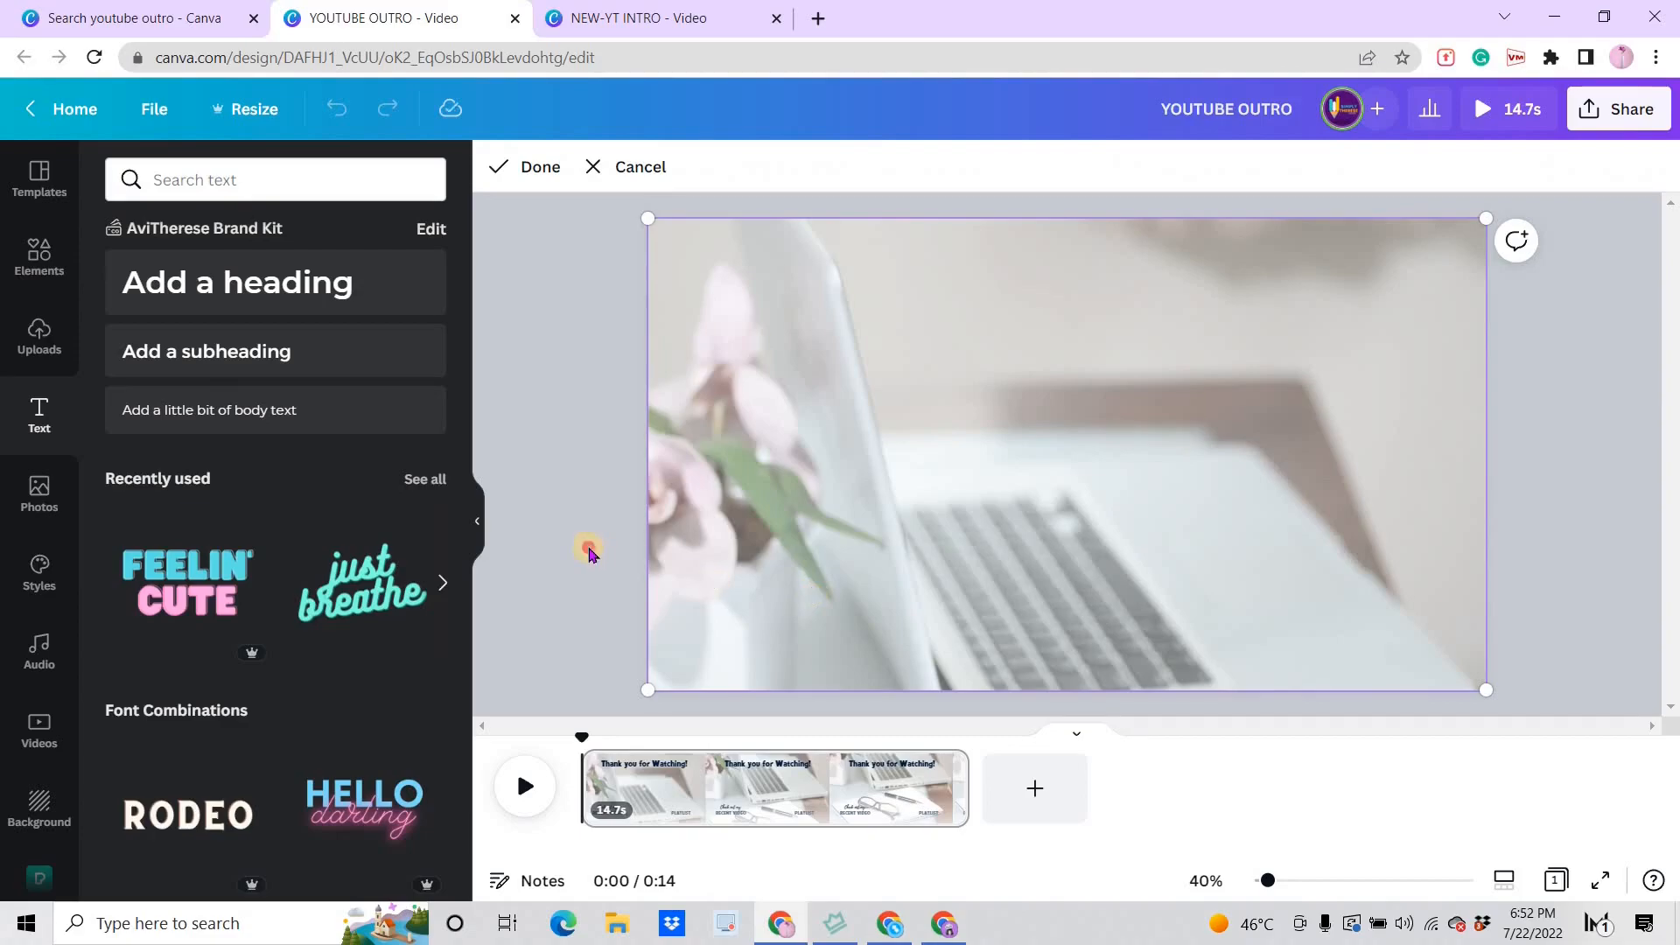
left_click(589, 551)
Select the "Check out my" text above "RECENT VIDEO"
left_click(814, 582)
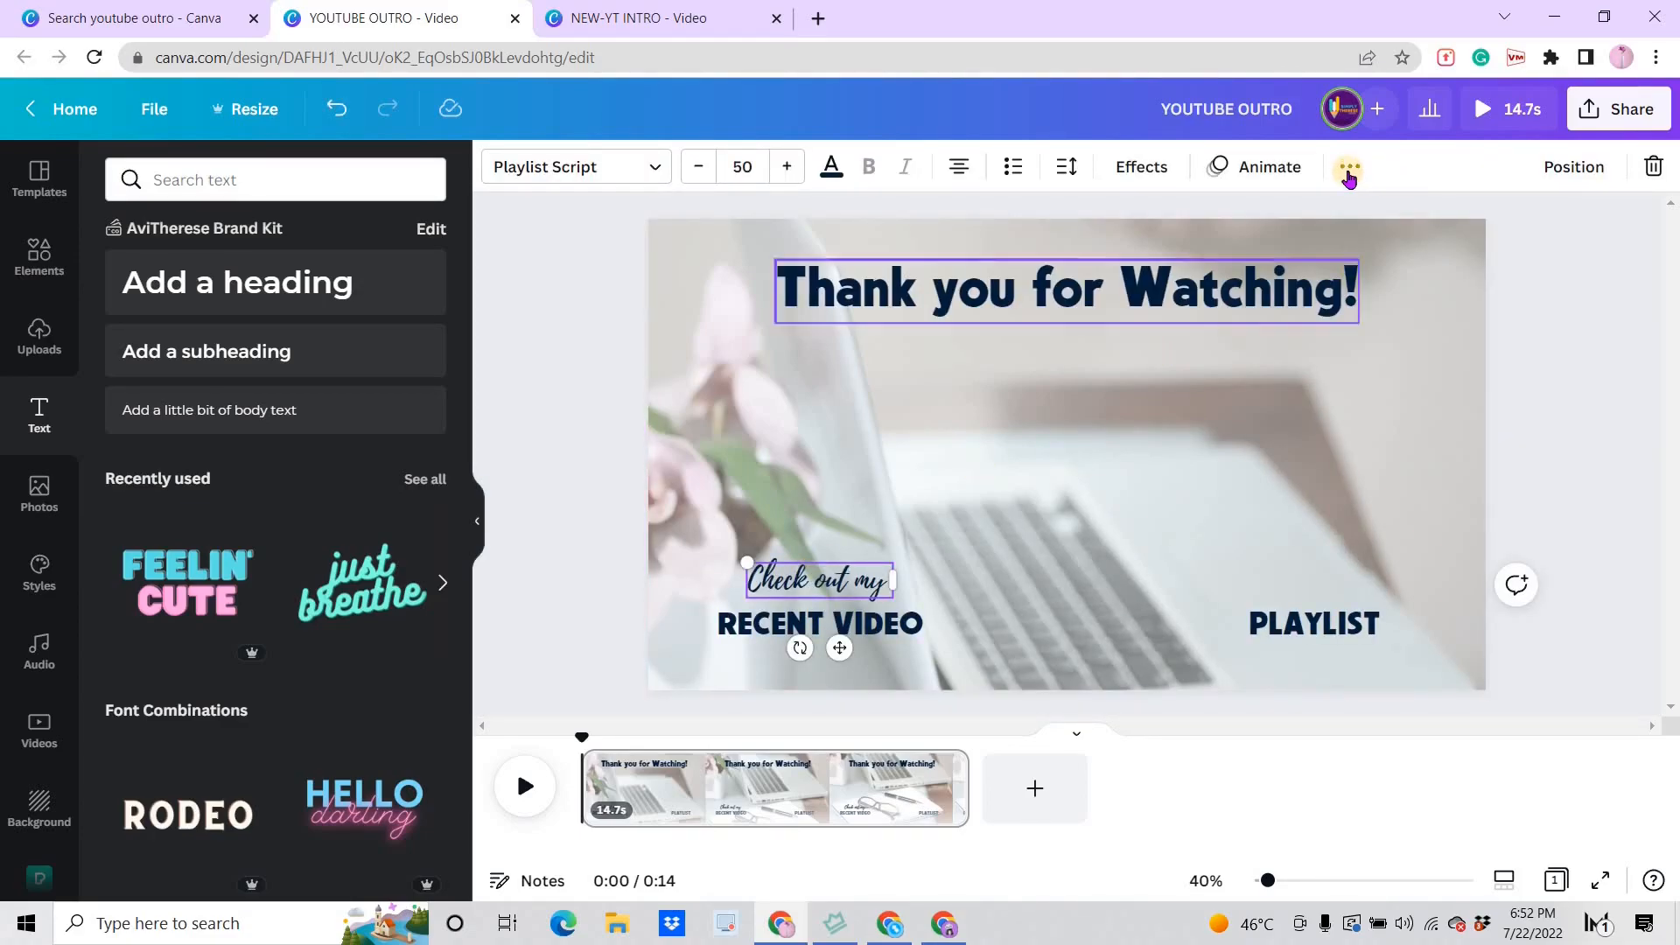